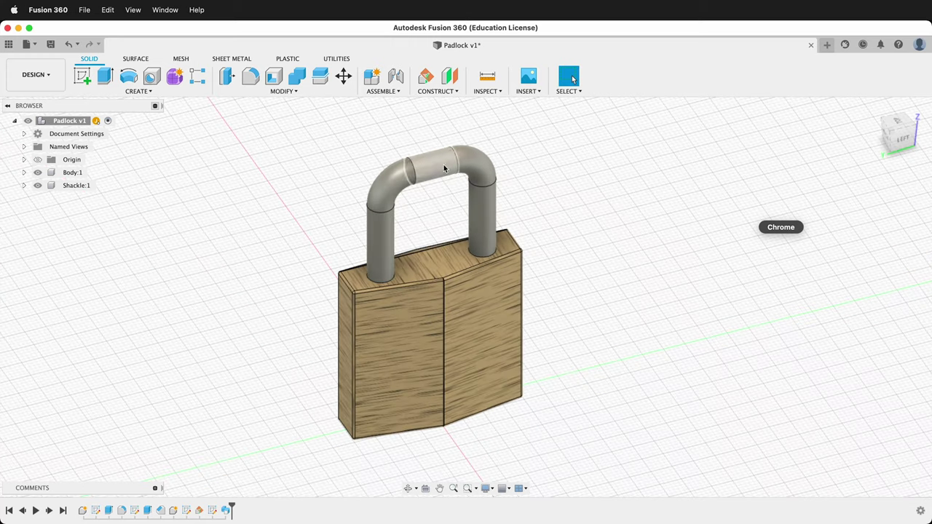
Orbit the finished padlock to view it from a low front angle and from the side
middle_click_drag(552, 372, 421, 401, "shift")
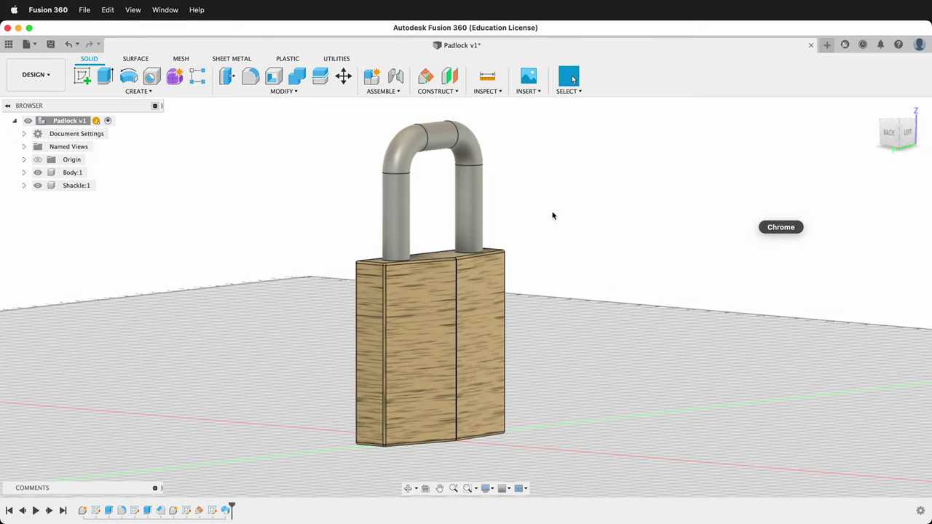
mouse_move(607, 263)
middle_mouse_down("shift")
mouse_move(466, 278)
mouse_move(564, 264)
mouse_move(472, 275)
mouse_move(616, 275)
middle_mouse_up("shift")
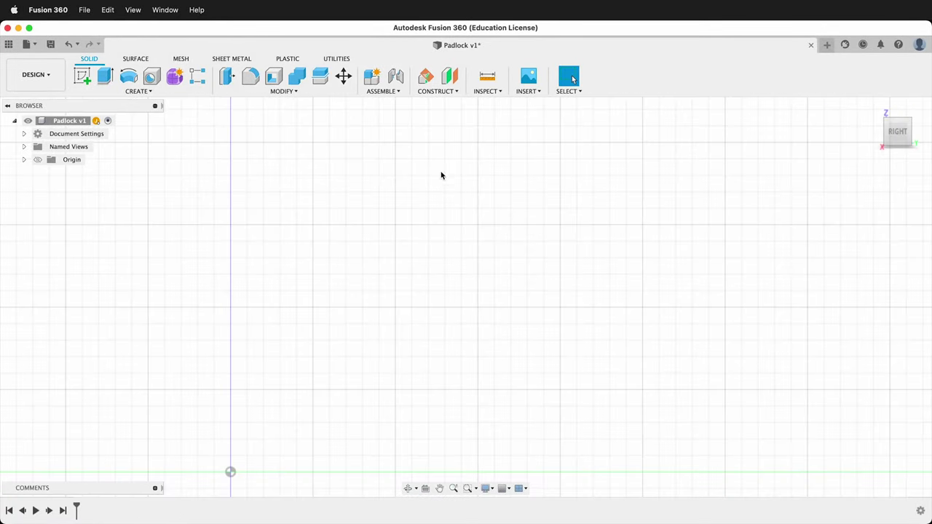
Add a new component named Body to the design
left_click(110, 91)
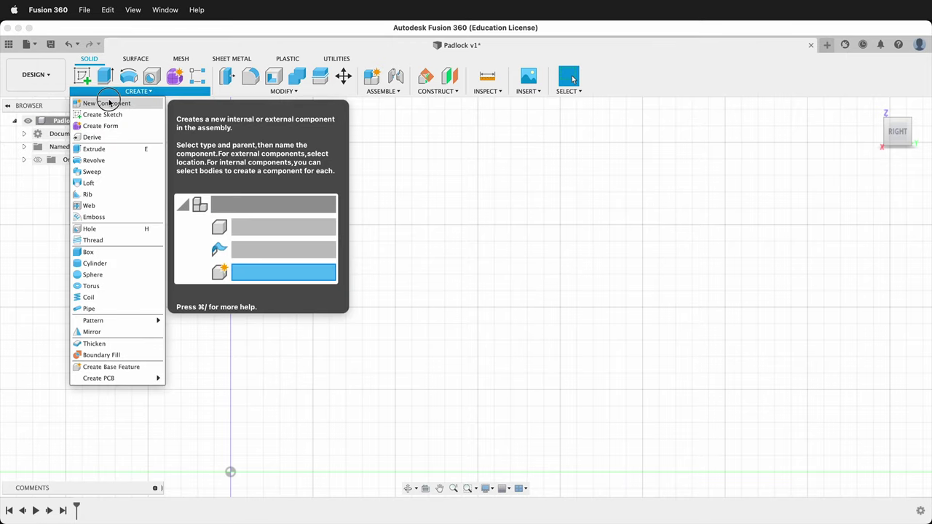
left_click(101, 102)
left_click(743, 233)
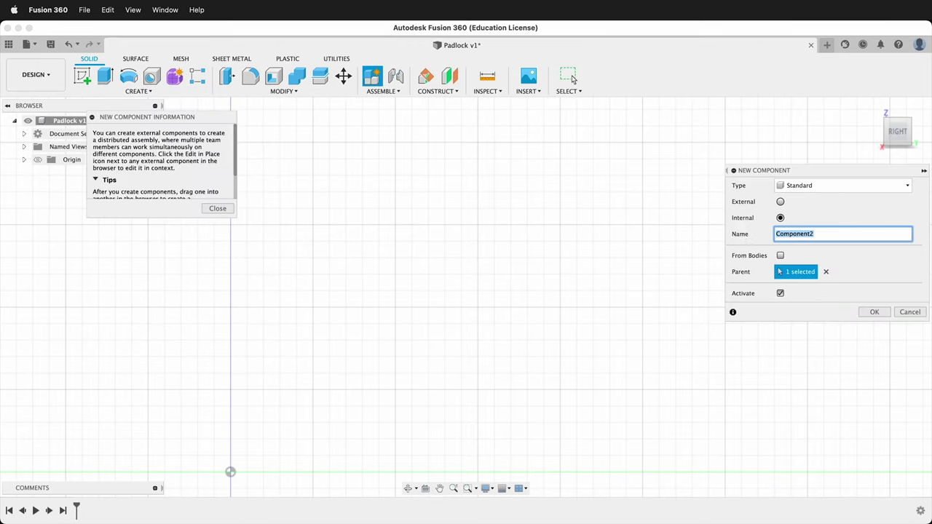
key("Return")
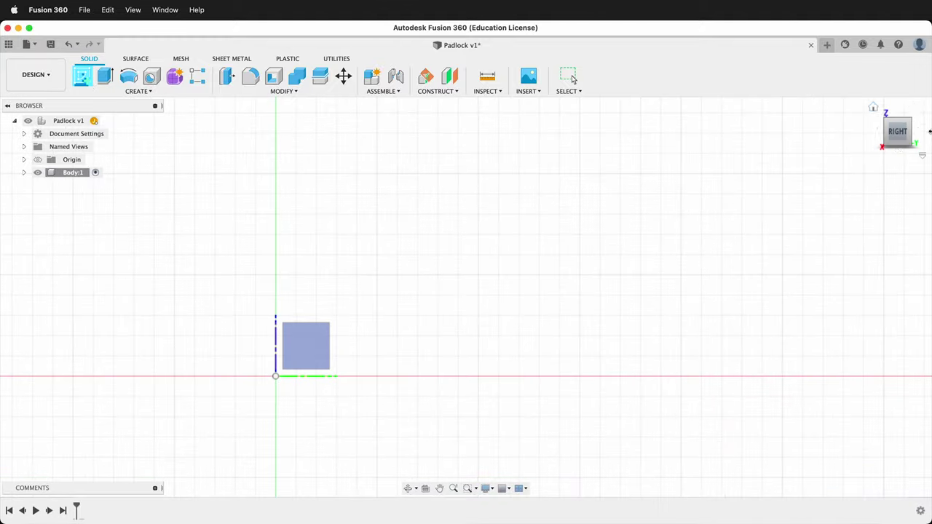
Sketch a 15 × 40 mm center rectangle on the ground plane at the origin
middle_click_drag(439, 213, 336, 355, "shift")
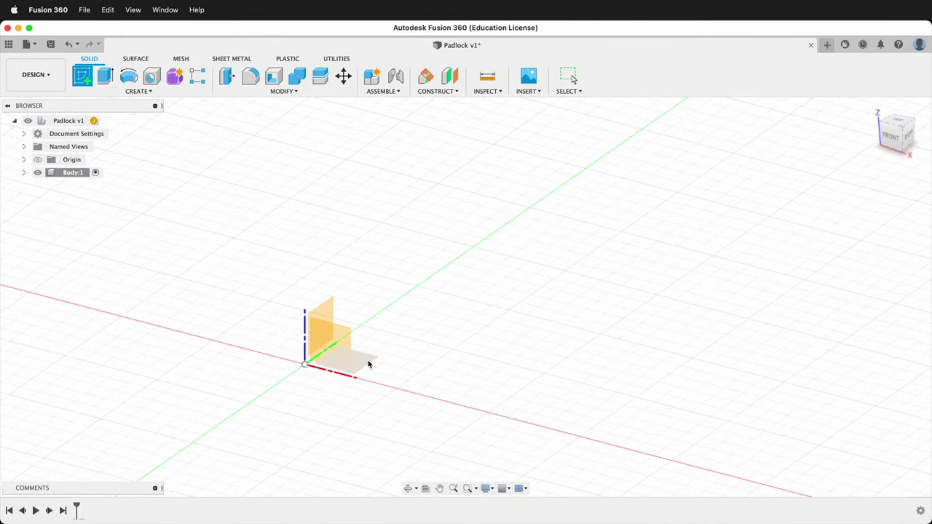
left_click(369, 364)
left_click(137, 91)
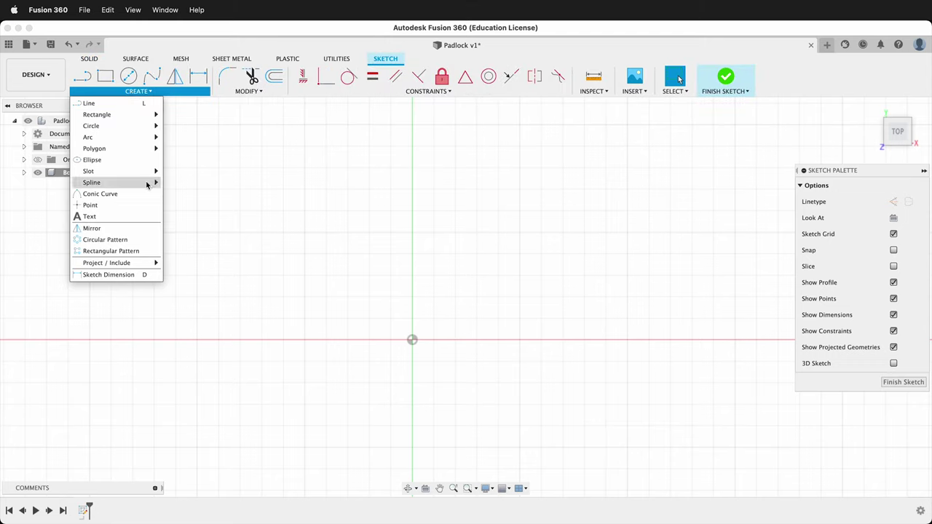
mouse_move(124, 115)
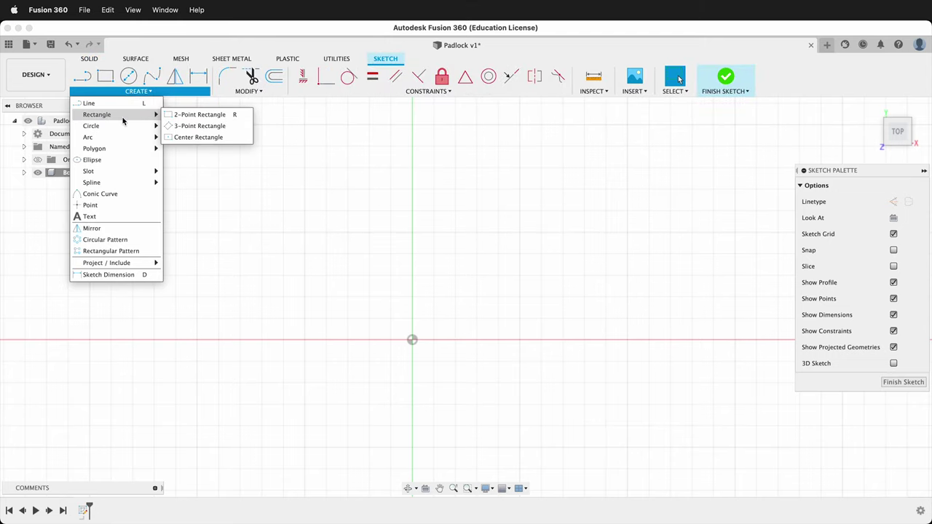
left_click(187, 138)
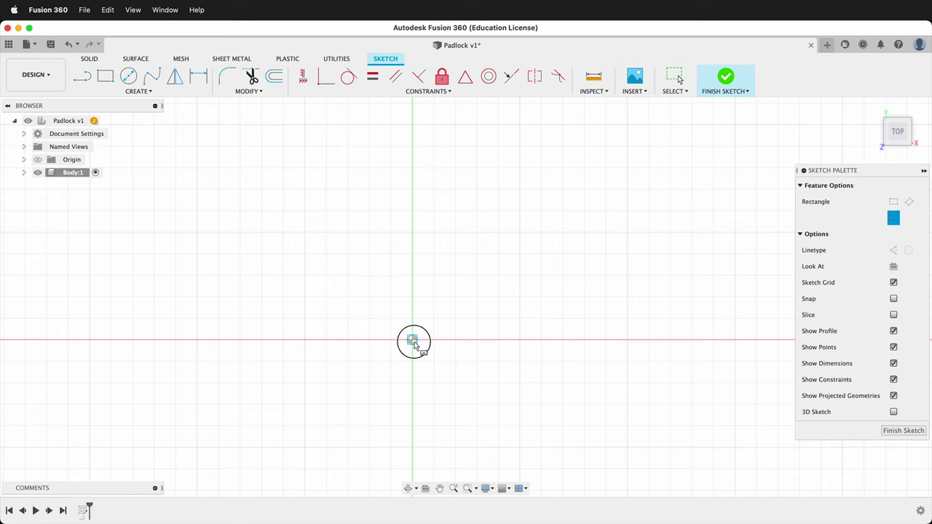
left_click(412, 339)
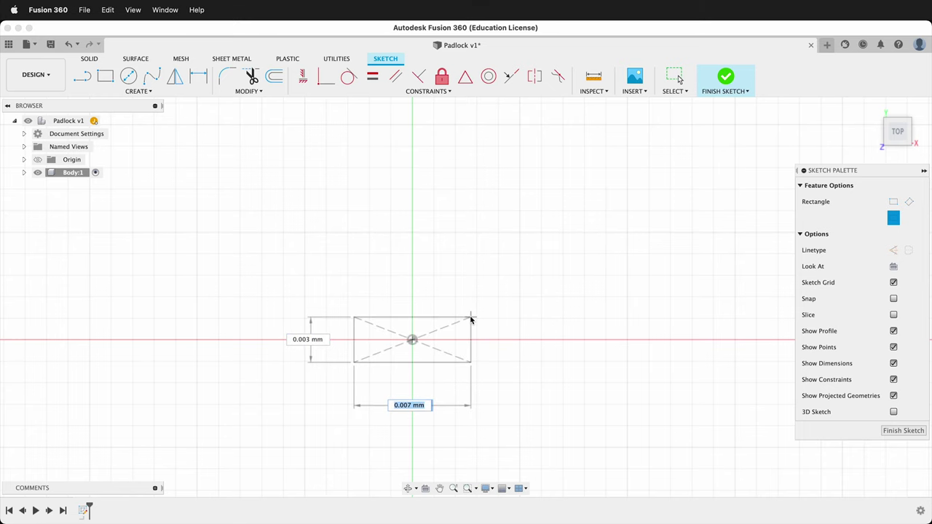
type("15")
key("Tab")
type("40")
key("Return")
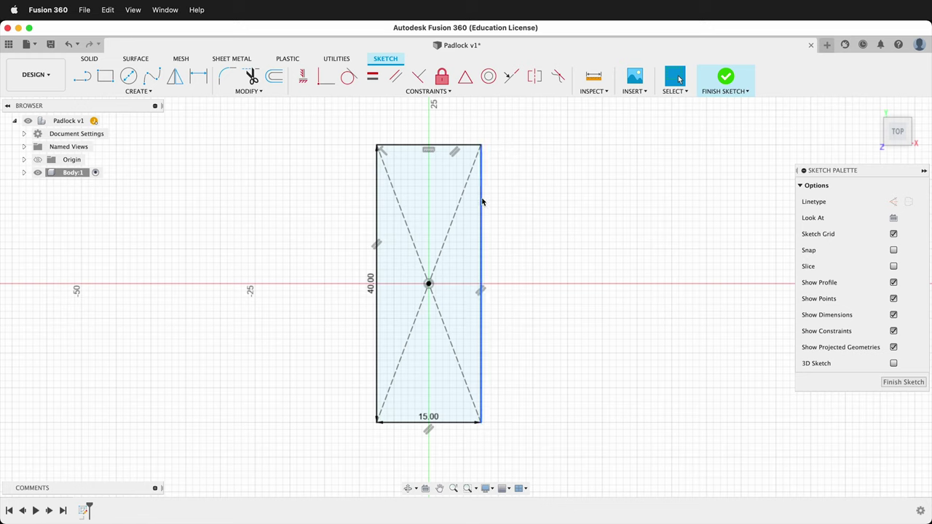
Draw four slanted lines from the side midpoints to the top and bottom edges
key("l")
left_click(376, 284)
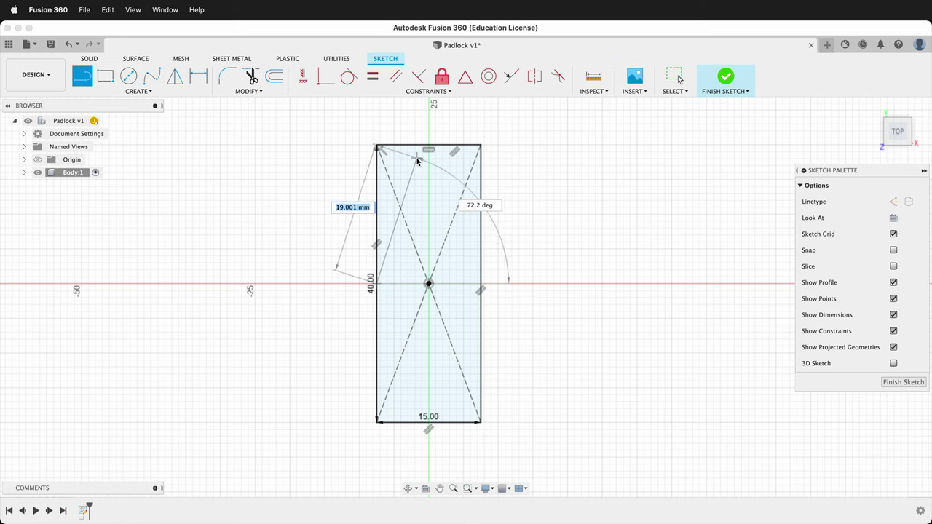
left_click(412, 146)
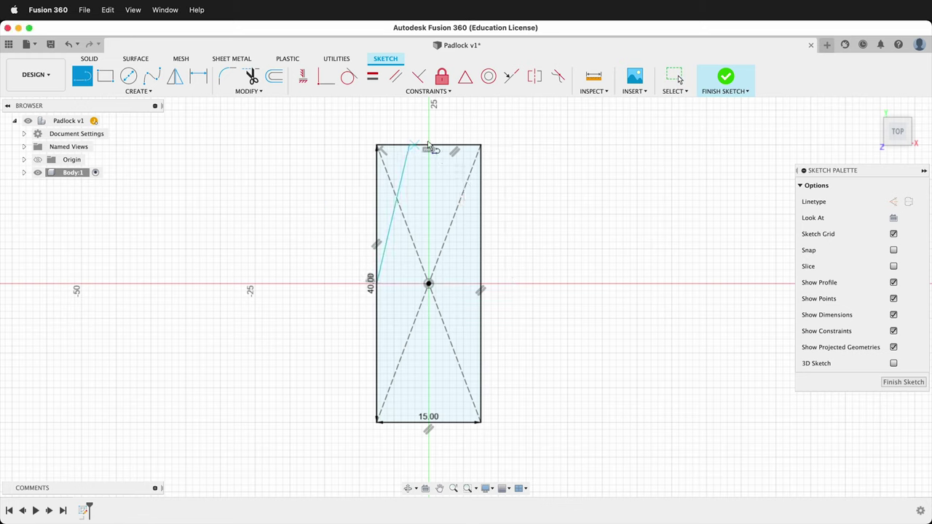
left_click(481, 286)
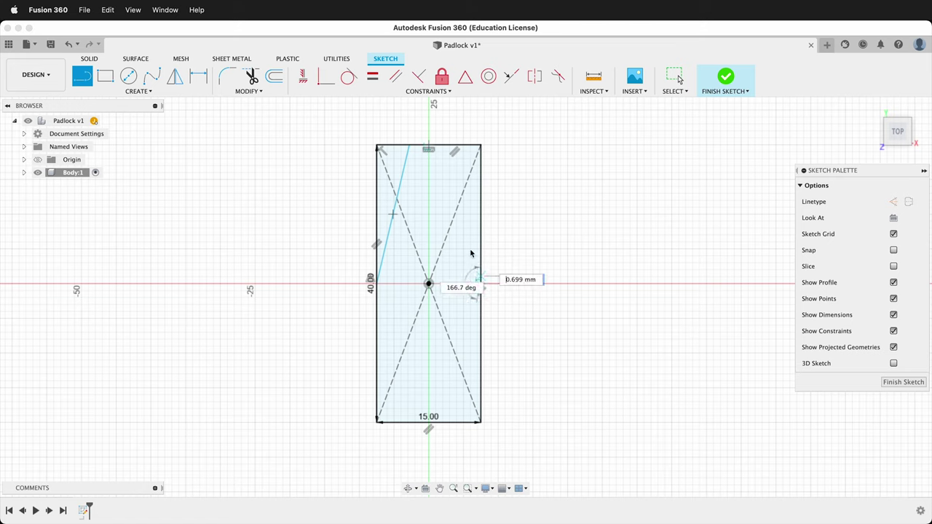
left_click(446, 147)
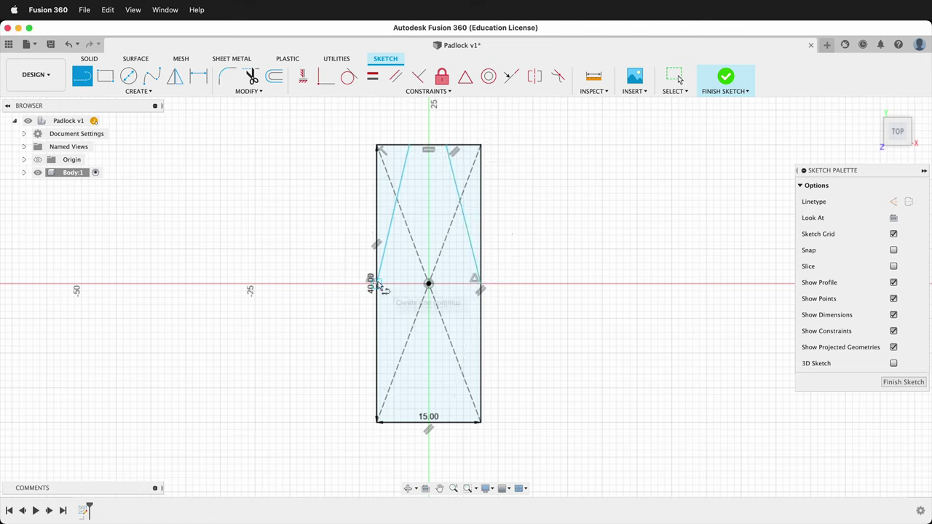
left_click(378, 284)
left_click(407, 423)
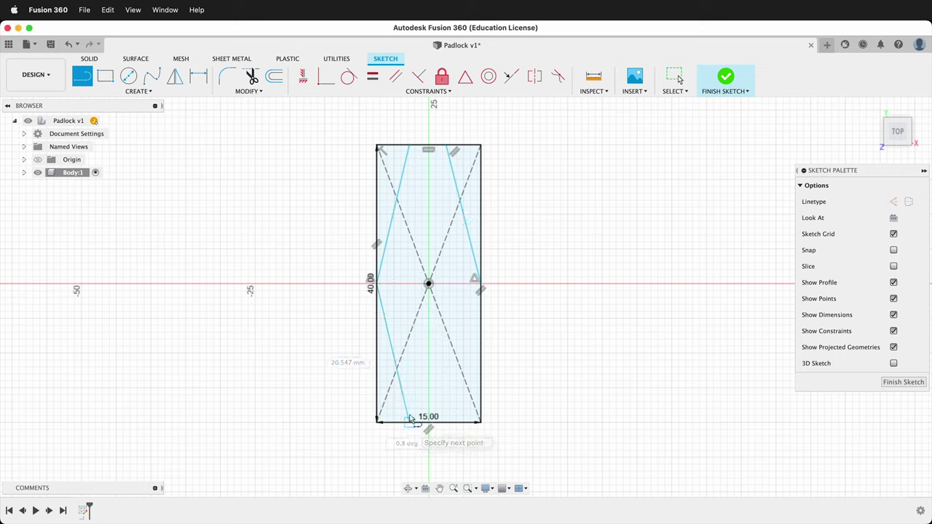
left_click(481, 284)
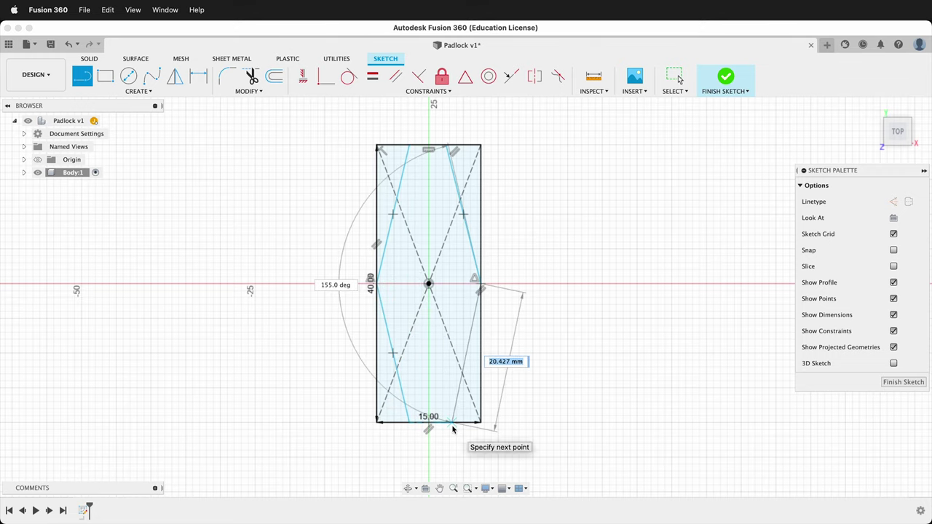
left_click(452, 422)
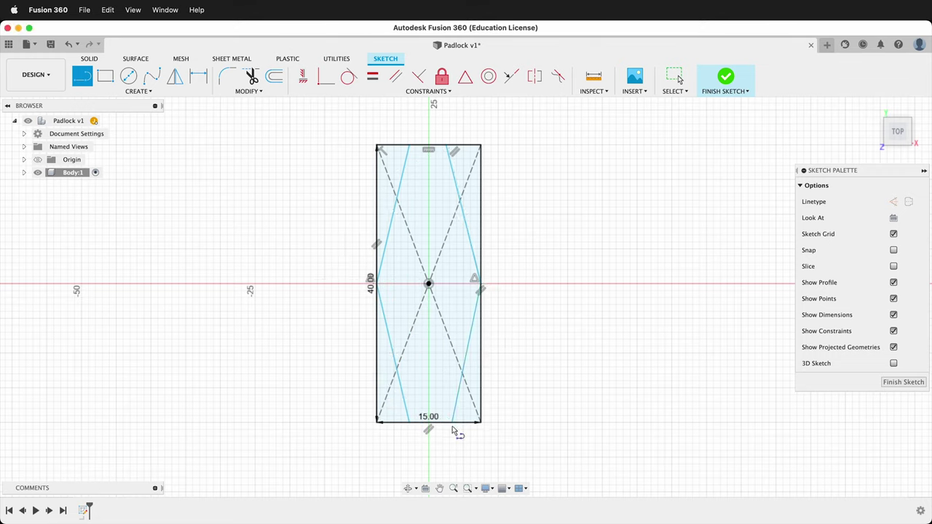
Make the four slanted lines equal in length
left_click(372, 76)
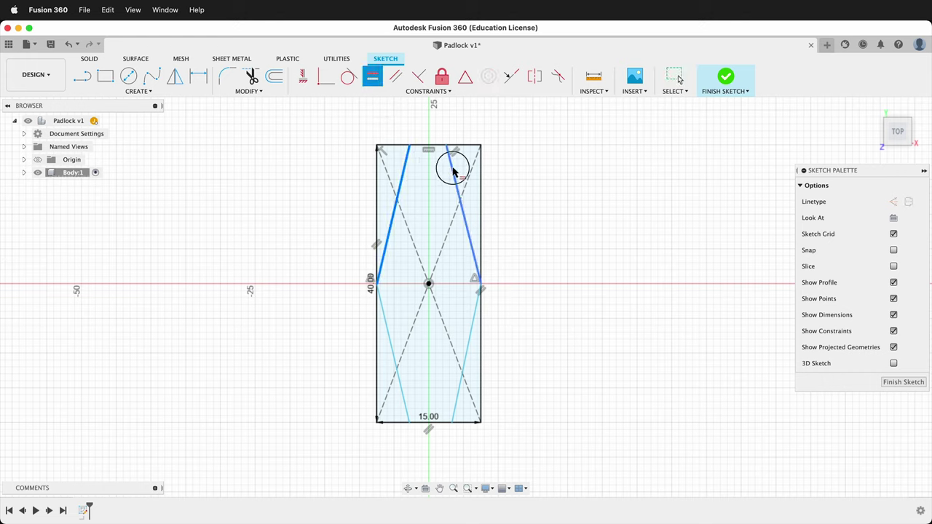
left_click(453, 169)
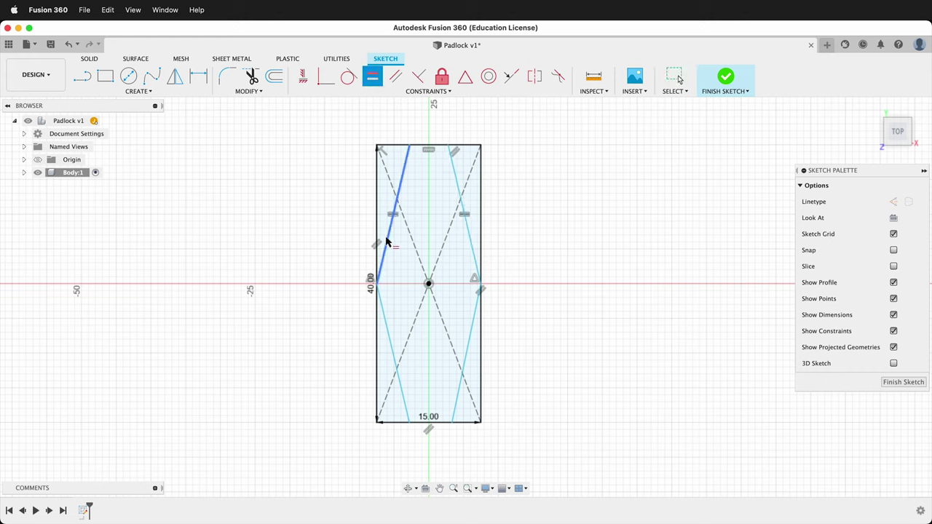
left_click(390, 332)
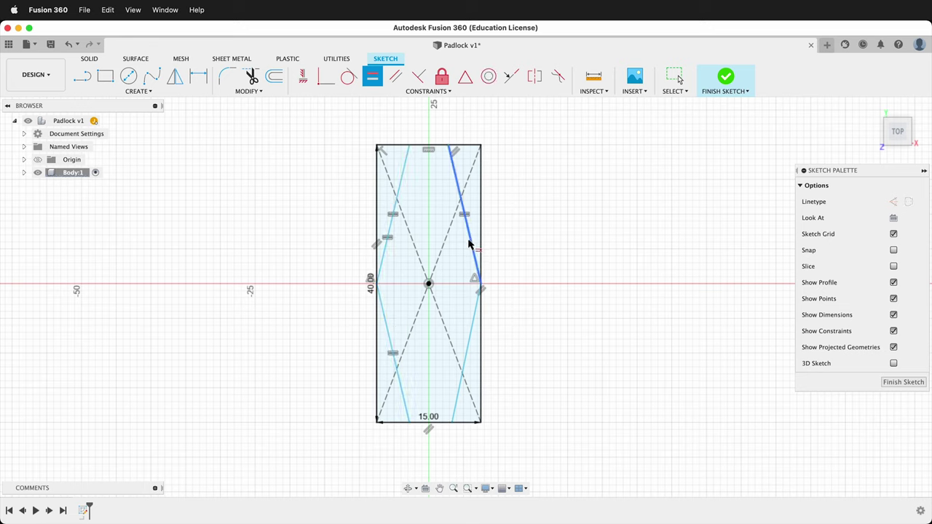
left_click(473, 337)
Dimension the gap between the slanted lines on the top edge to 8.5 mm and finish the sketch
left_click(403, 174)
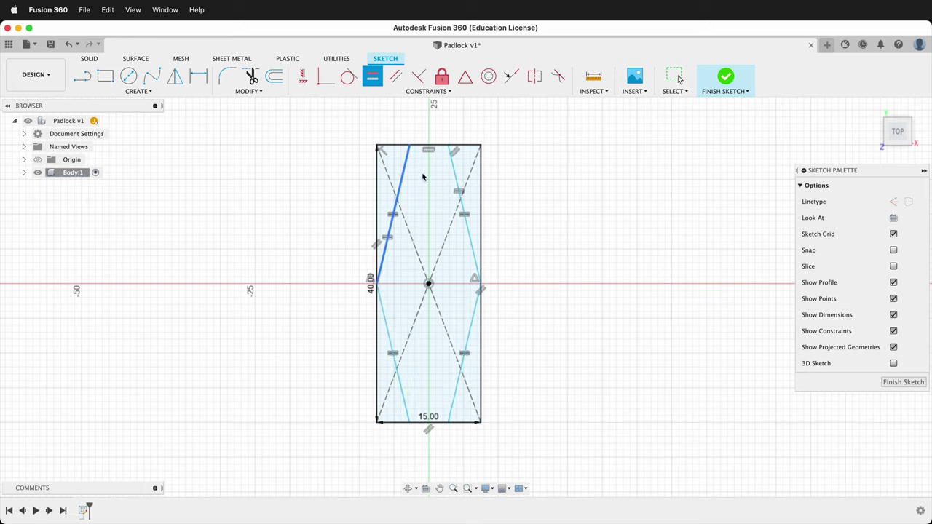
key("d")
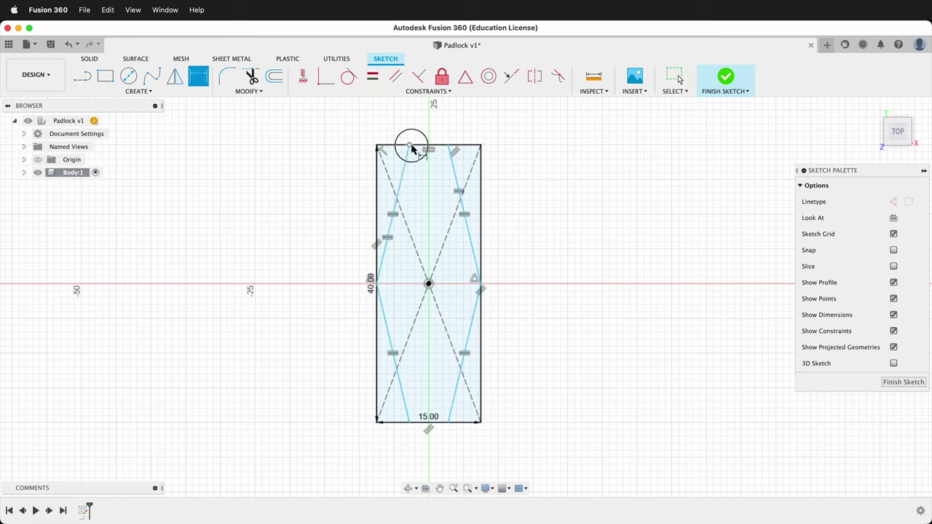
left_click(410, 147)
left_click(432, 132)
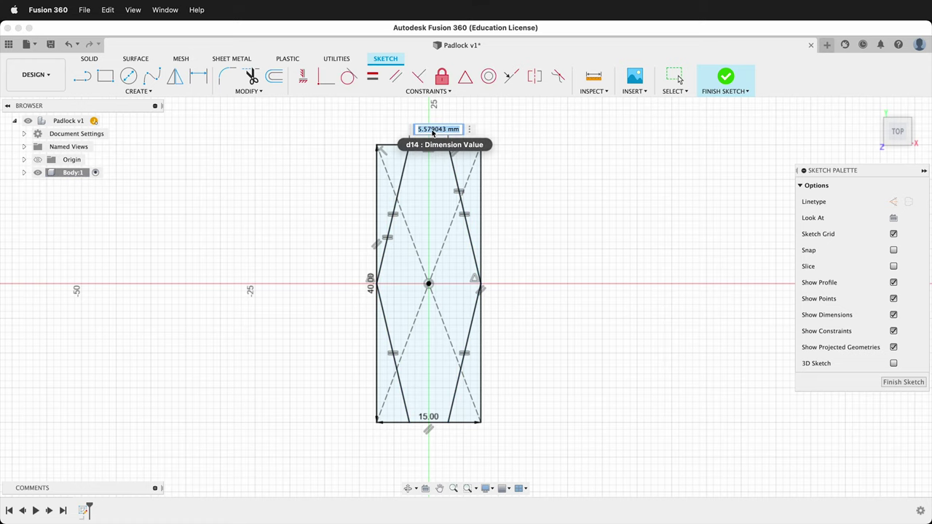
type("8.5")
key("Return")
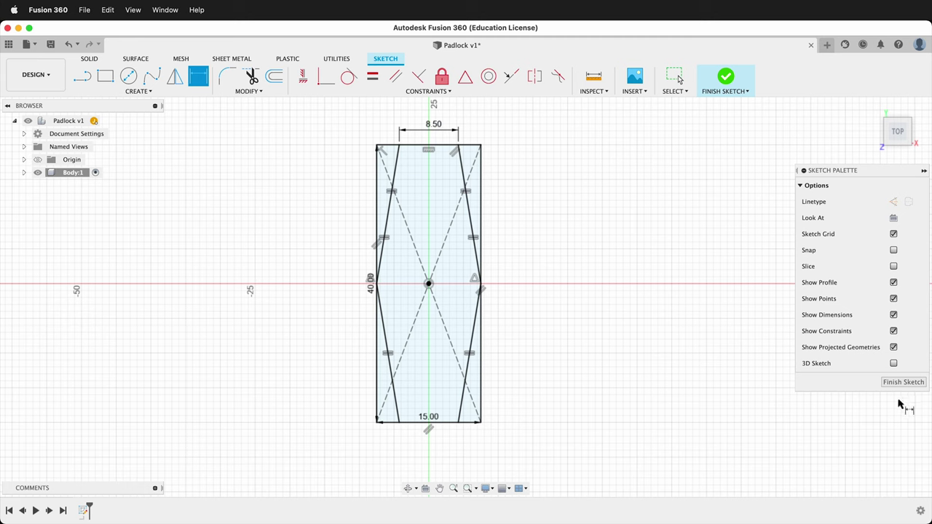
left_click(903, 383)
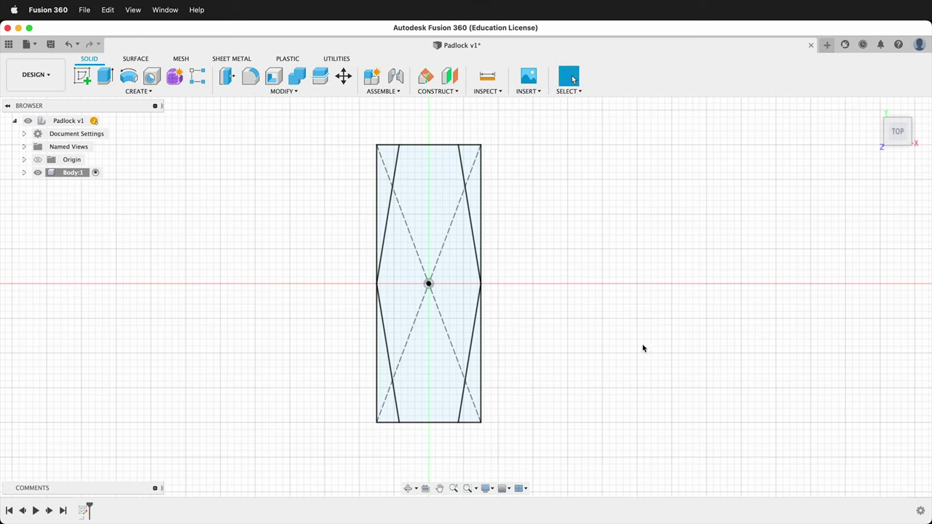
Extrude the central hexagon profile into a solid block and select the whole body
left_click(104, 76)
left_click(411, 297)
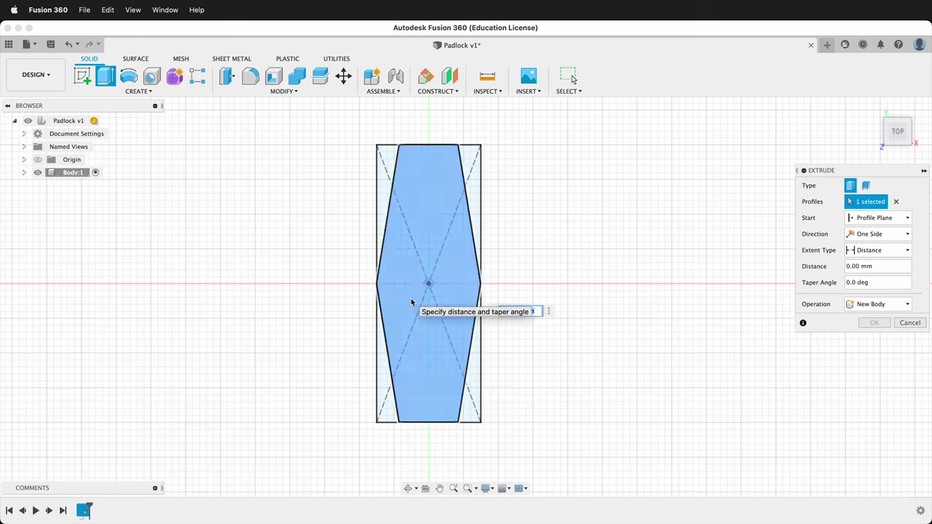
key("Escape")
middle_click_drag(455, 304, 509, 328, "shift")
middle_click_drag(474, 288, 517, 118, "shift")
scroll(700, 211, "down", 2)
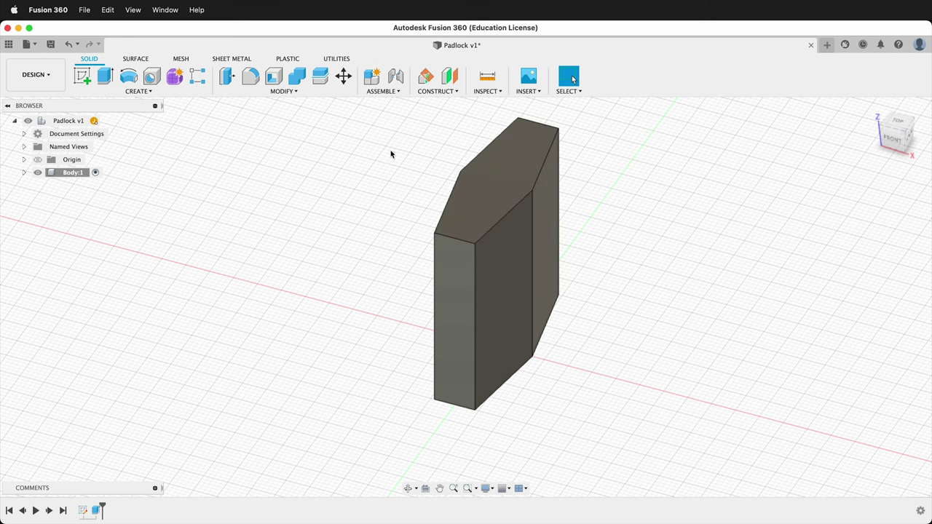
left_click_drag(358, 116, 678, 444)
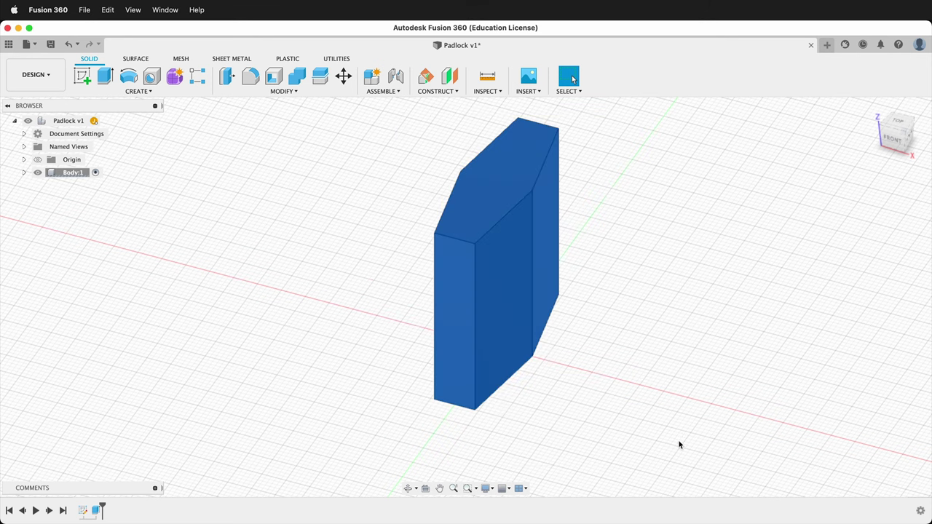
Fillet the selected body edges with a 0.5 mm radius
left_click(250, 77)
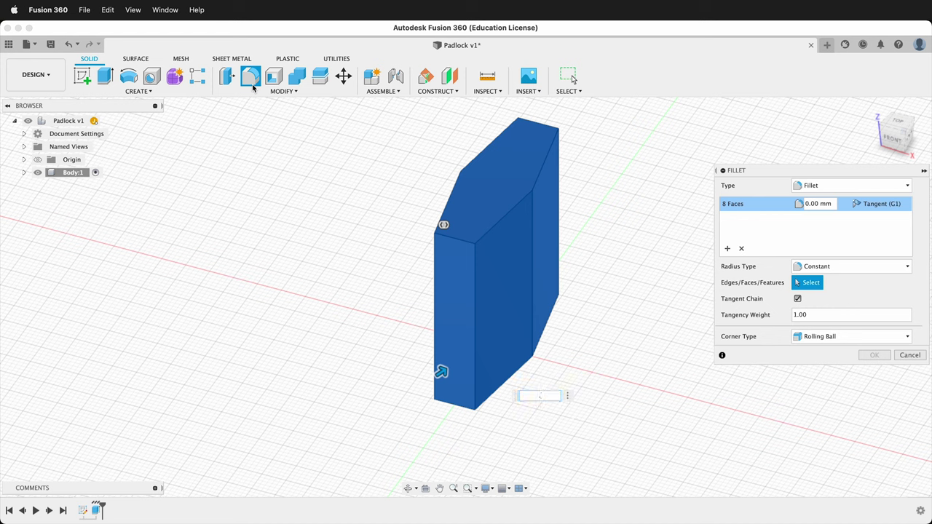
type(".5")
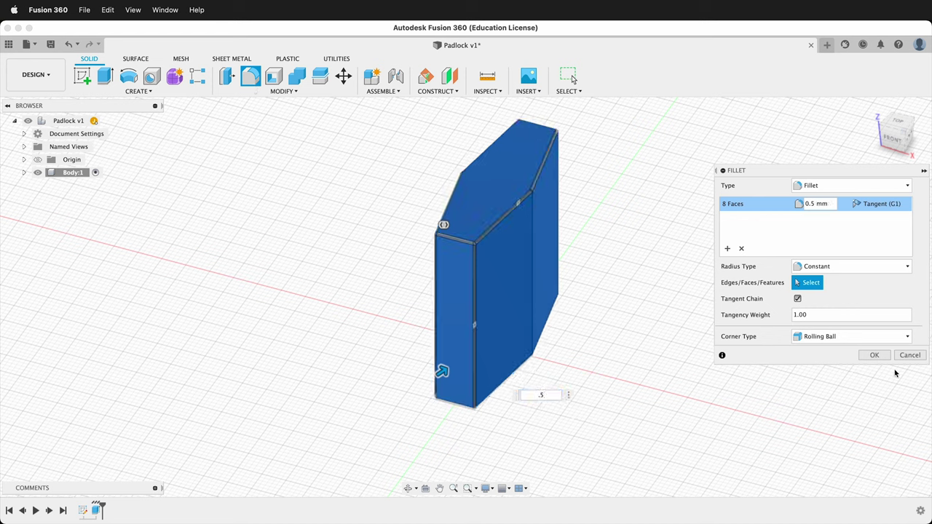
left_click(876, 356)
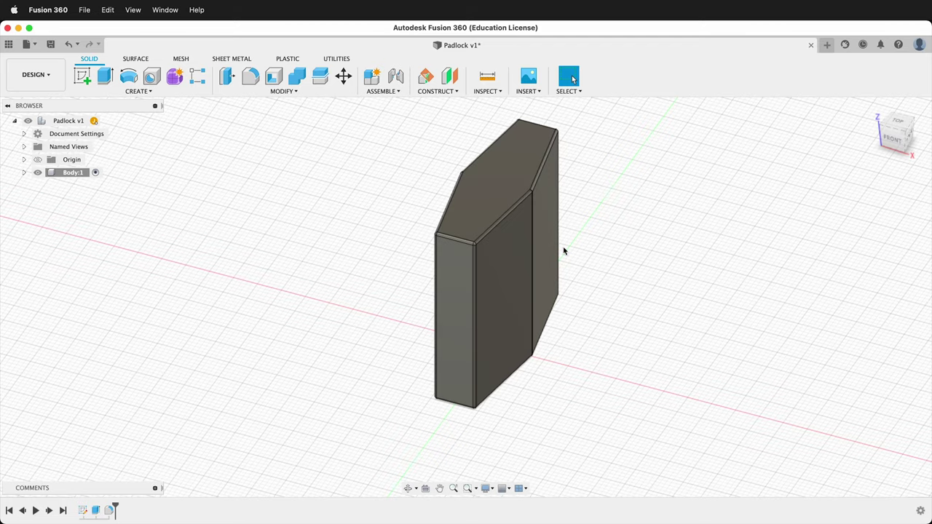
scroll(562, 250, "up", 3)
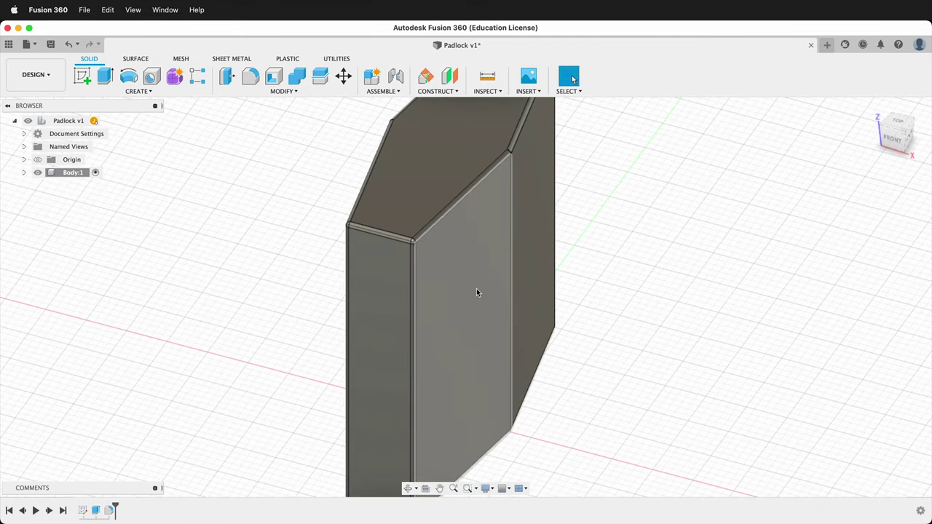
scroll(699, 332, "down", 2)
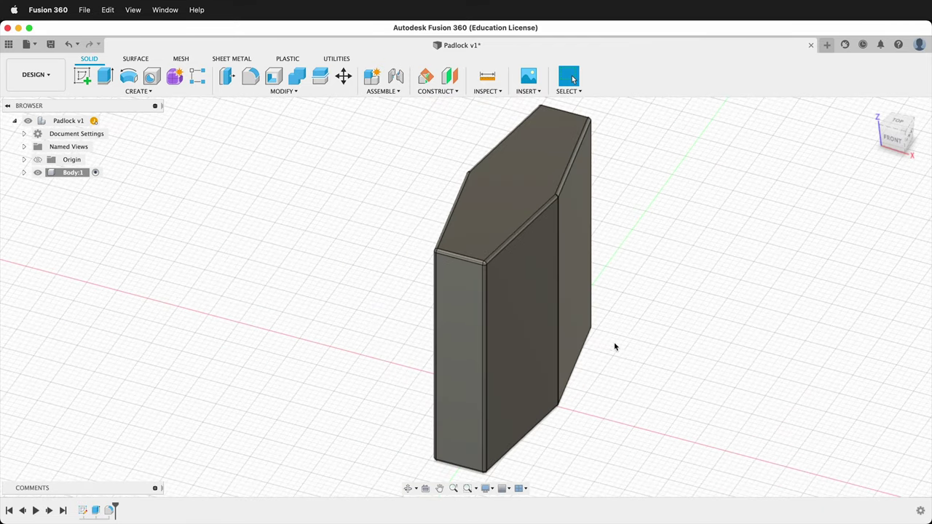
Start a sketch on the body's front face and project its top edges and faces
left_click(81, 76)
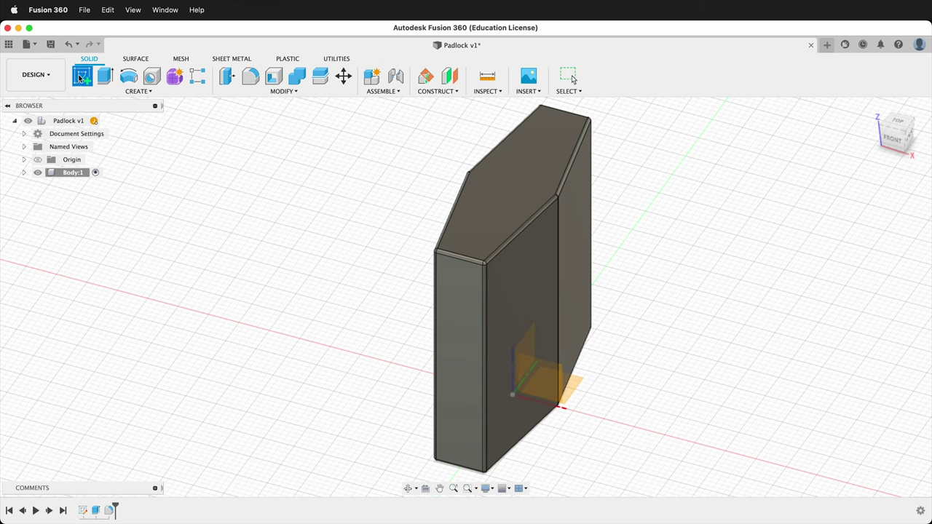
left_click(469, 313)
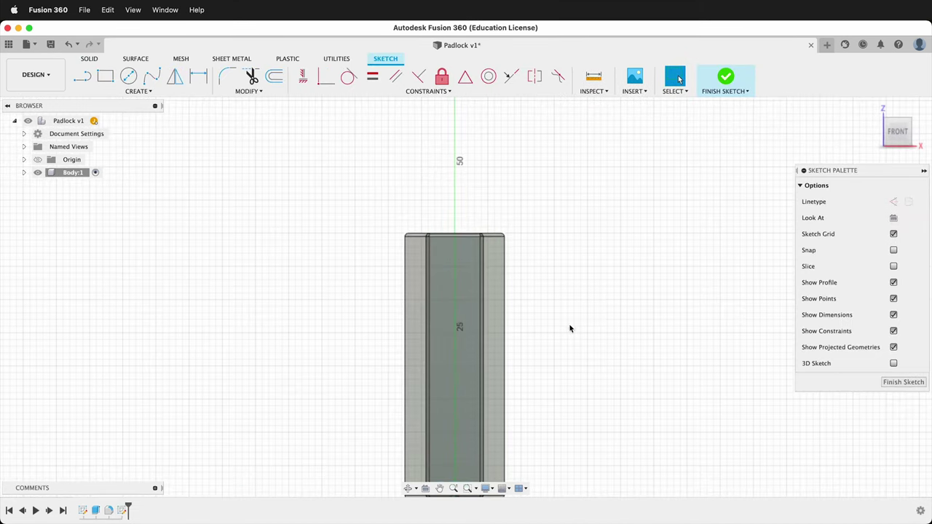
key("p")
scroll(452, 240, "up", 4)
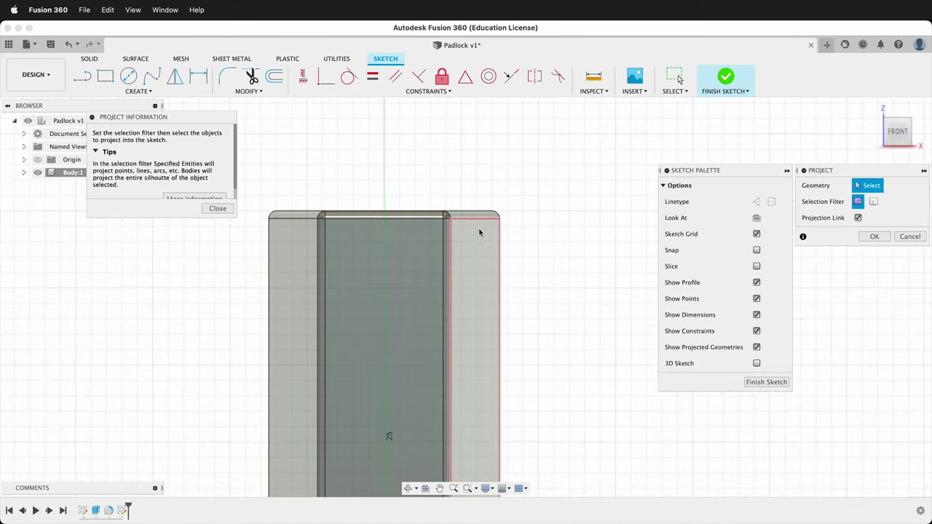
left_click(431, 215)
left_click(427, 254)
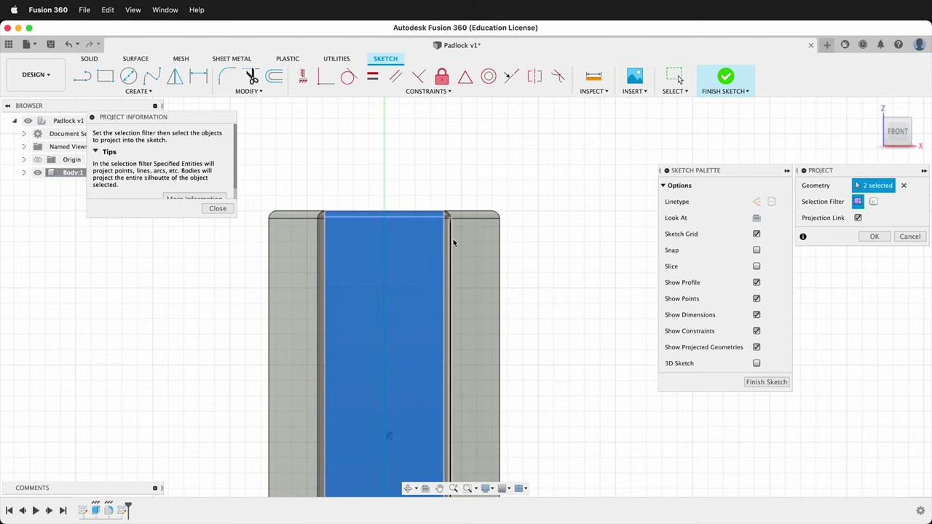
scroll(451, 200, "up", 3)
scroll(451, 200, "up", 1)
left_click(455, 233)
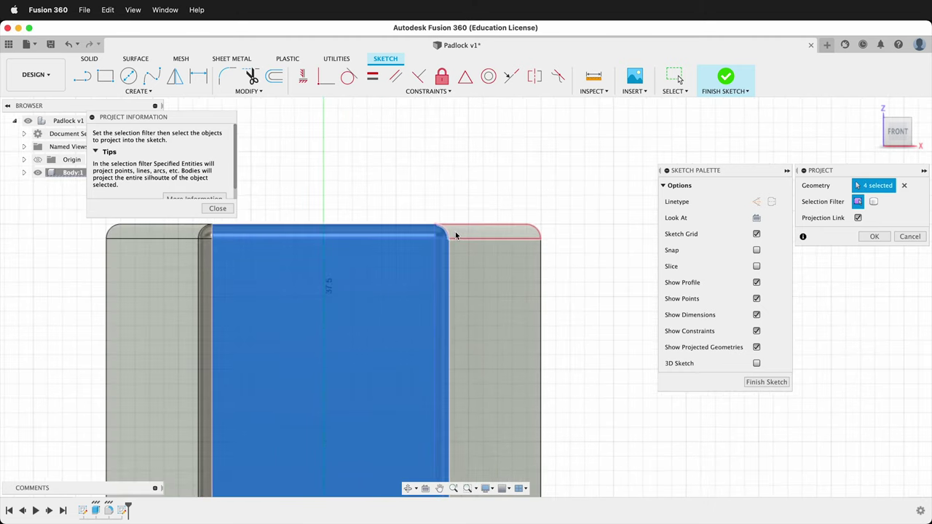
left_click(495, 328)
left_click(875, 236)
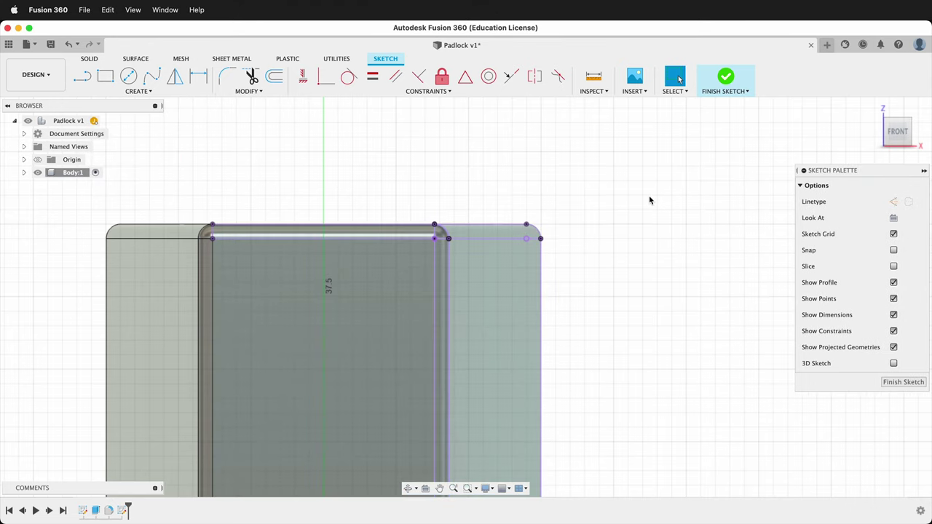
Draw a diagonal line from the top corner and dimension it at 30° to the top edge
scroll(647, 198, "down", 2)
key("l")
scroll(586, 211, "up", 5)
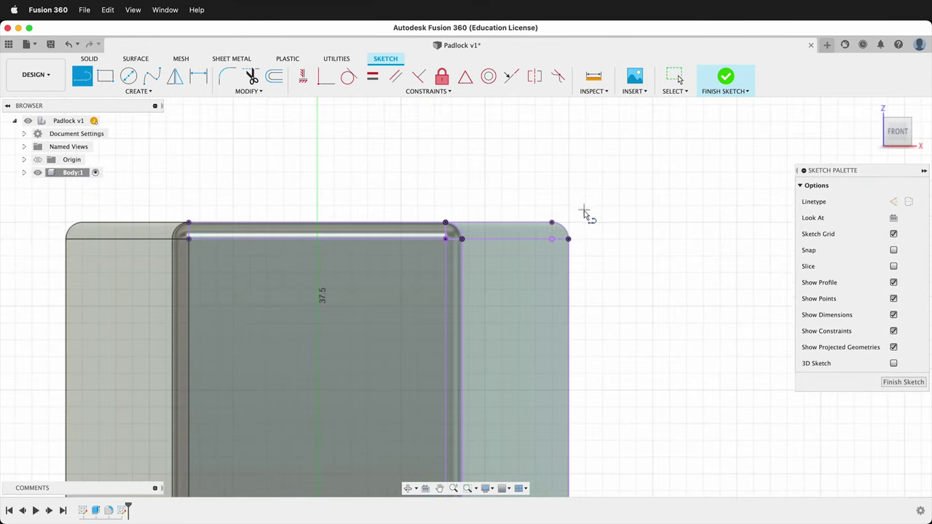
left_click(375, 226)
scroll(375, 219, "down", 3)
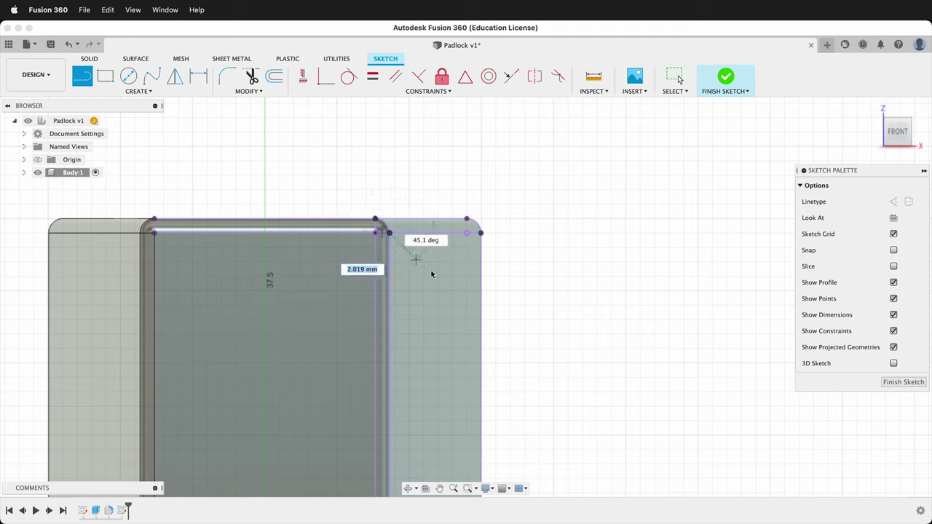
left_click(504, 322)
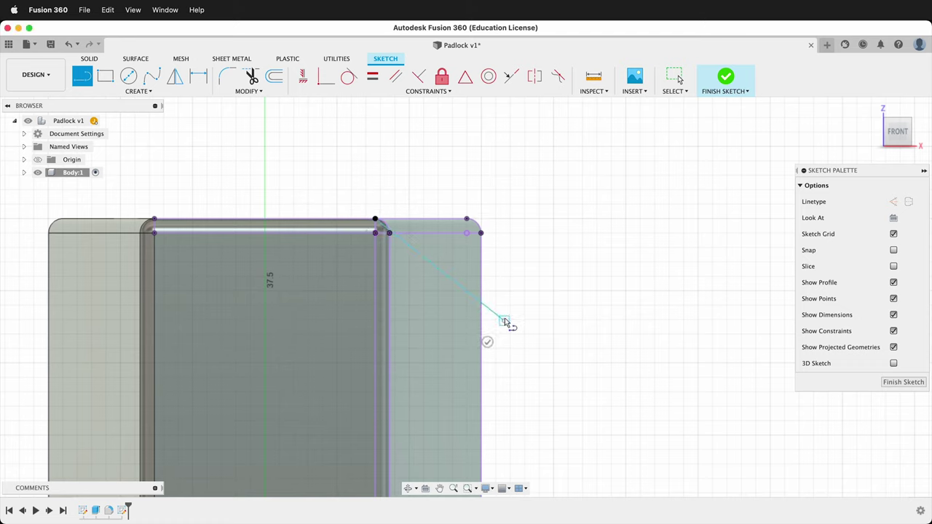
key("d")
left_click(435, 219)
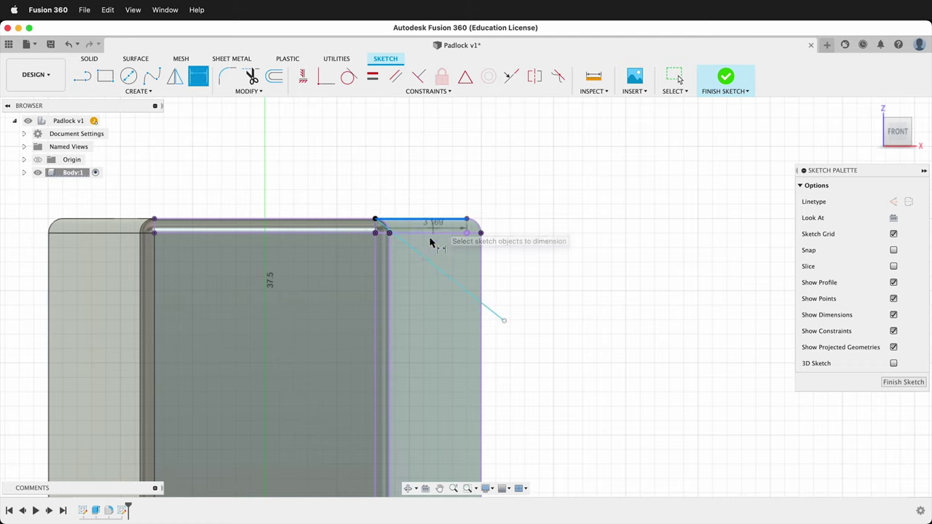
left_click(427, 260)
left_click(437, 245)
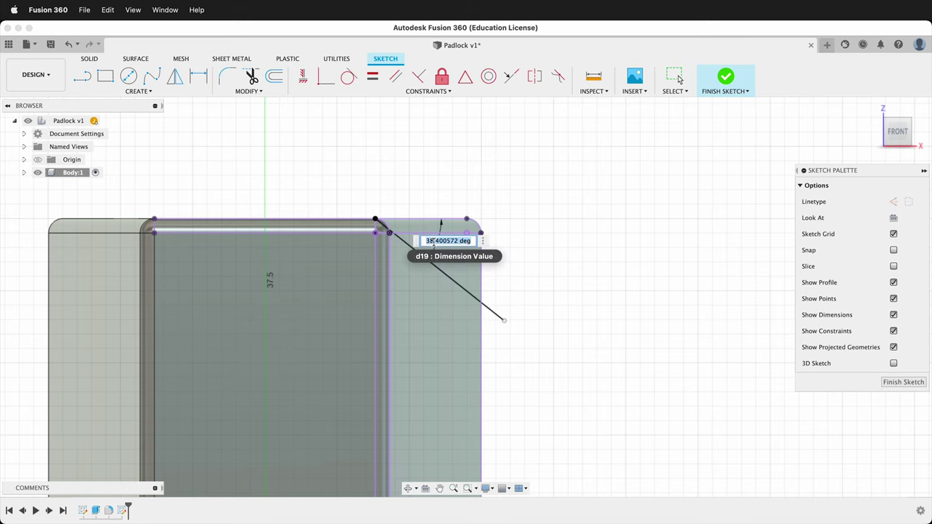
type("30")
key("Return")
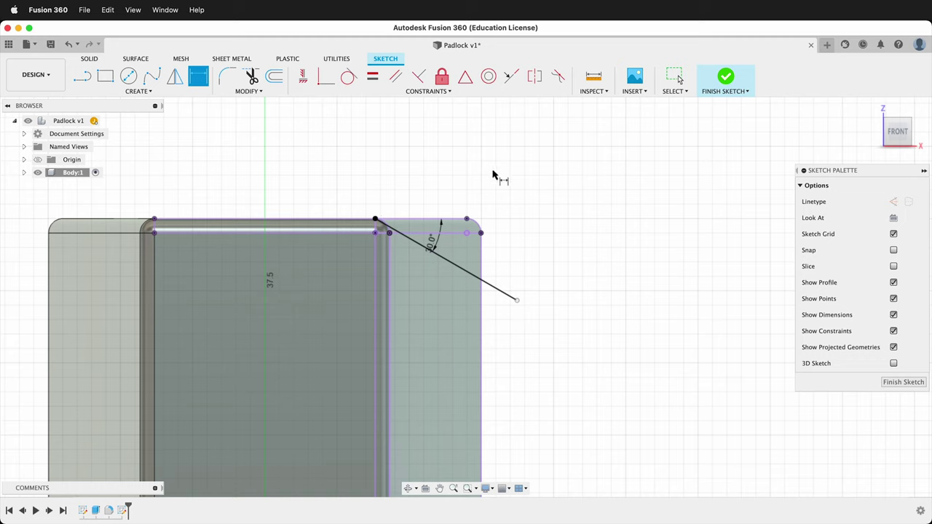
Close a triangle around the diagonal line, constraining its right edge vertical
key("l")
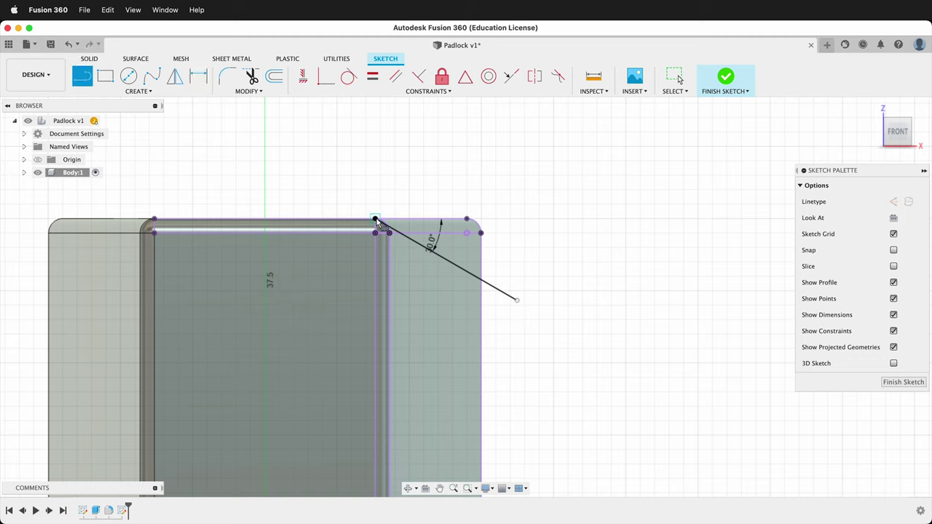
left_click(375, 219)
left_click(339, 198)
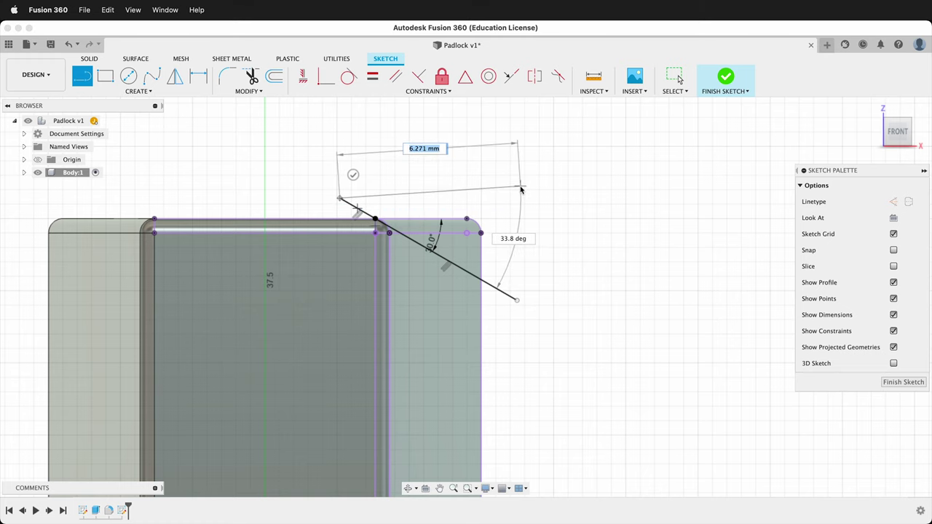
left_click(518, 198)
left_click(517, 300)
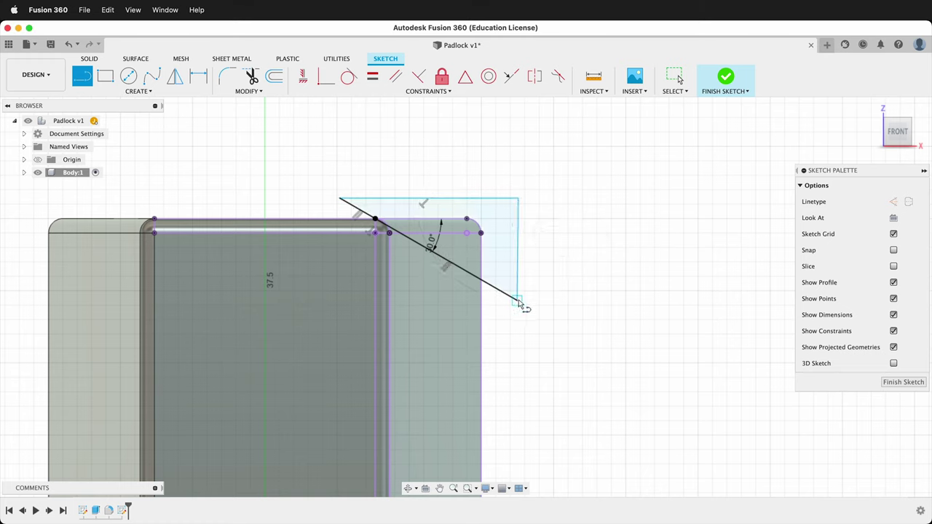
left_click(419, 76)
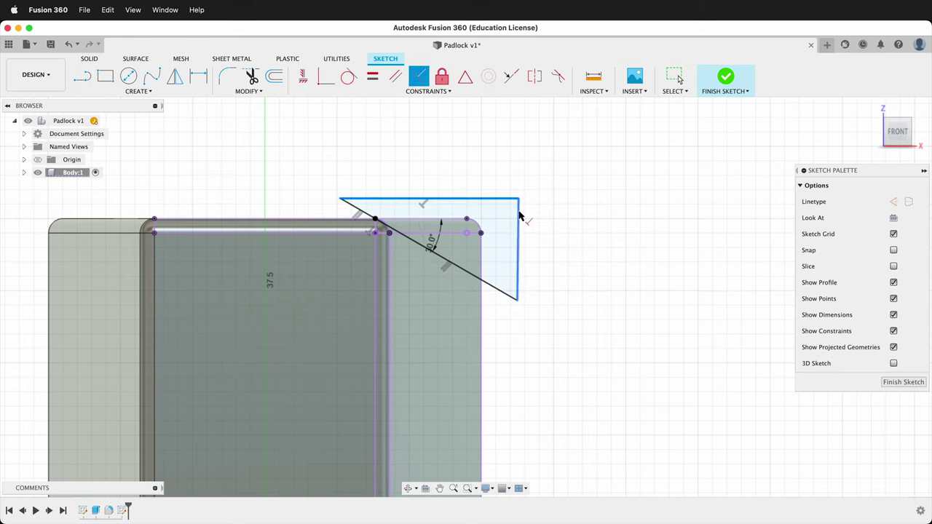
left_click(518, 214)
Dimension the triangle's right and top offsets to 1 mm each and finish the sketch
key("d")
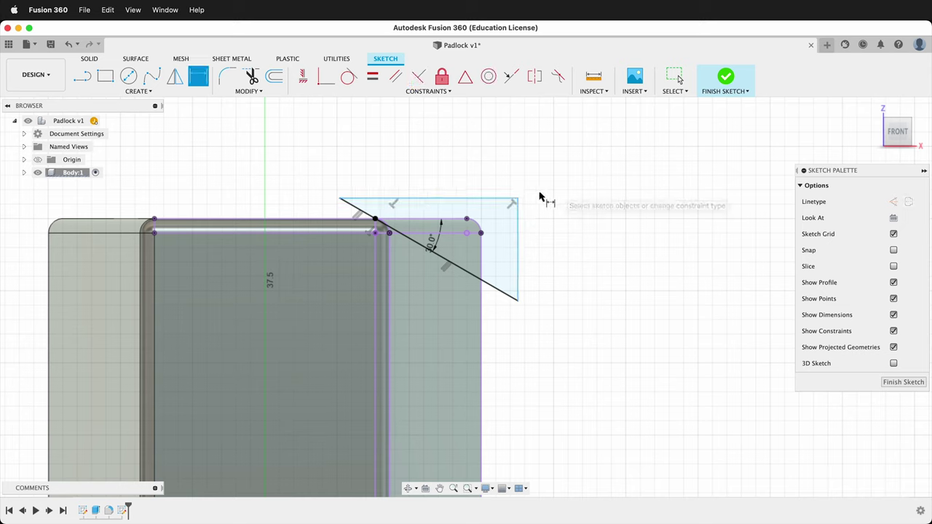
left_click(481, 267)
left_click(510, 248)
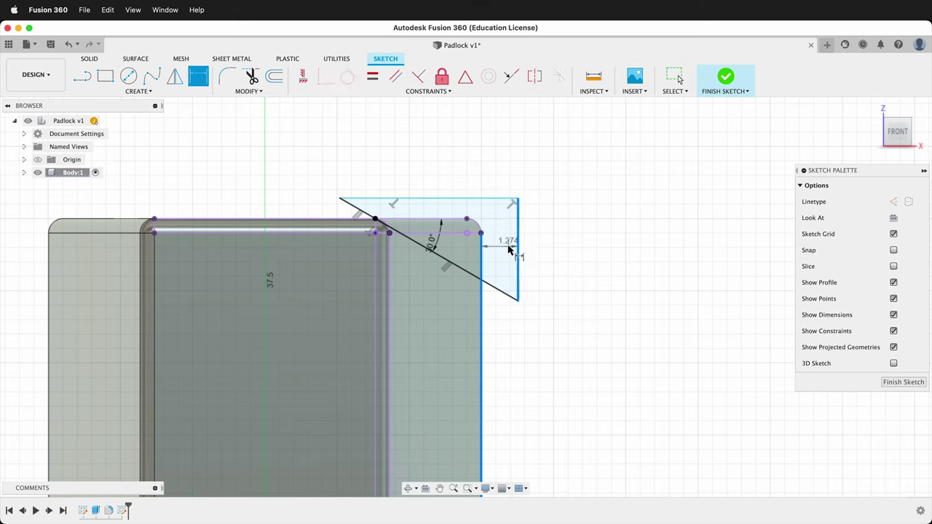
type("1")
key("Return")
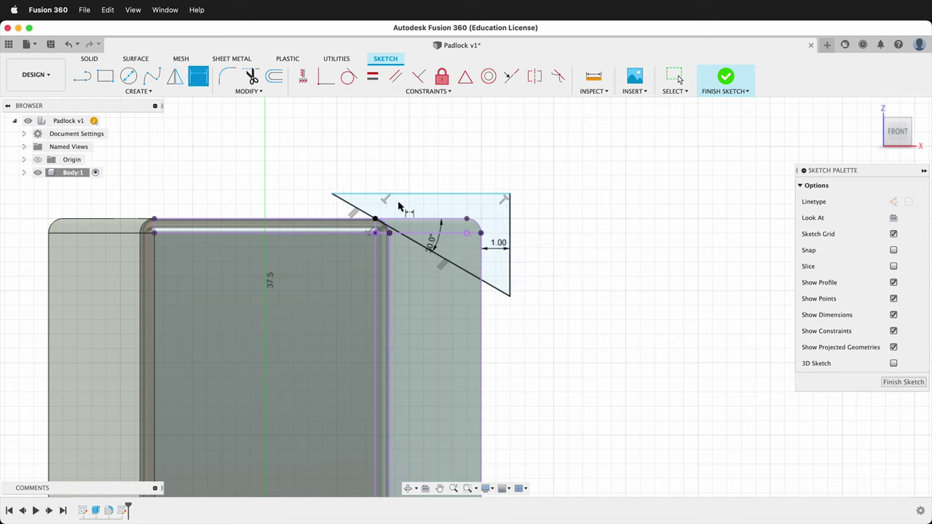
left_click(409, 194)
left_click(413, 218)
left_click(413, 210)
type("1")
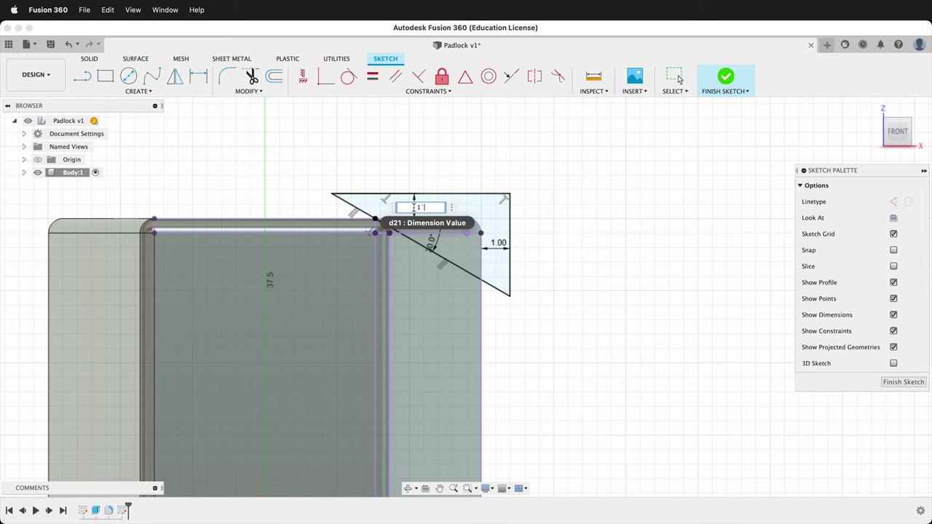
key("Return")
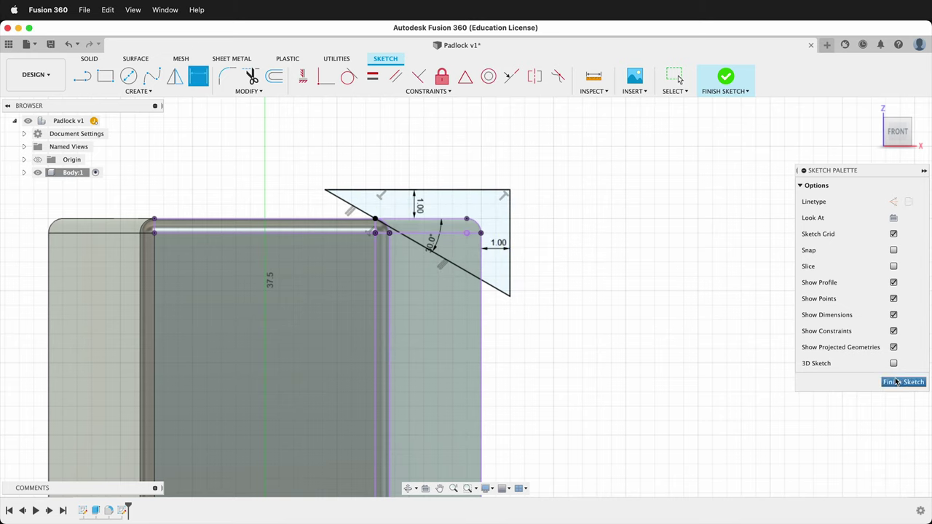
left_click(897, 381)
Extrude-cut the corner and triangle profiles 51 mm into the body
middle_click_drag(616, 199, 591, 210, "shift")
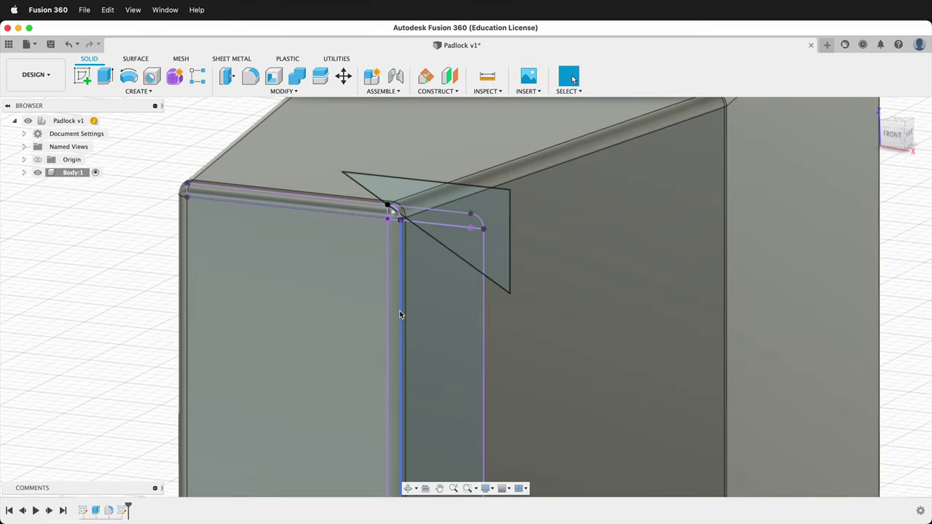
scroll(399, 313, "down", 5)
key("e")
scroll(407, 292, "up", 5)
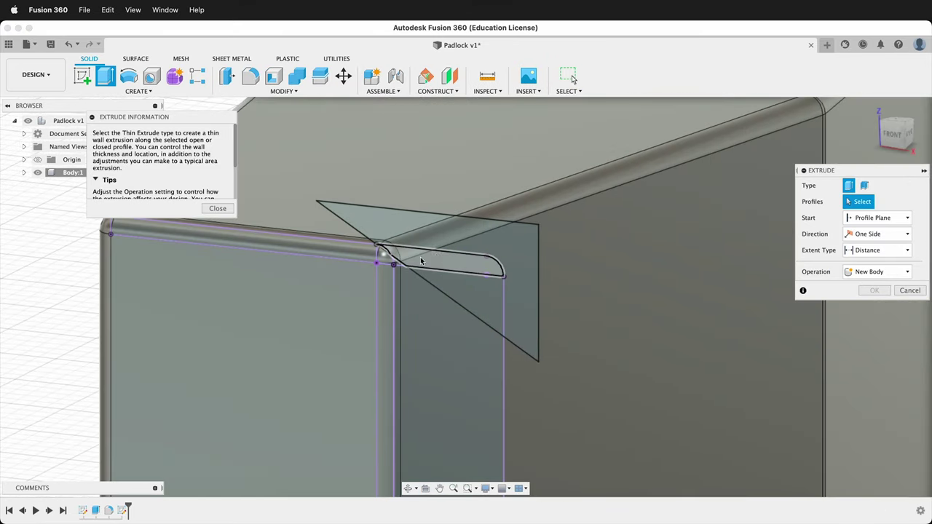
left_click(437, 264)
left_click(468, 298)
scroll(359, 240, "up", 3)
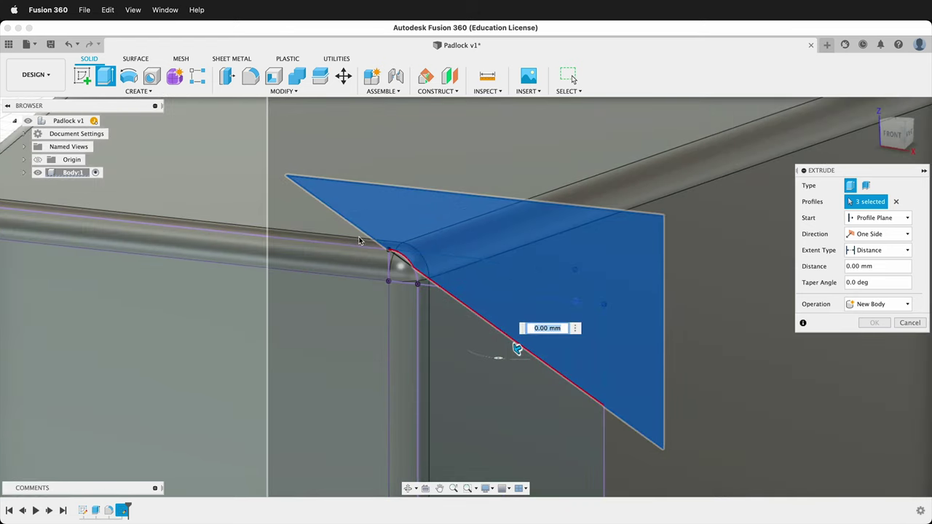
scroll(409, 277, "up", 5)
left_click(492, 257)
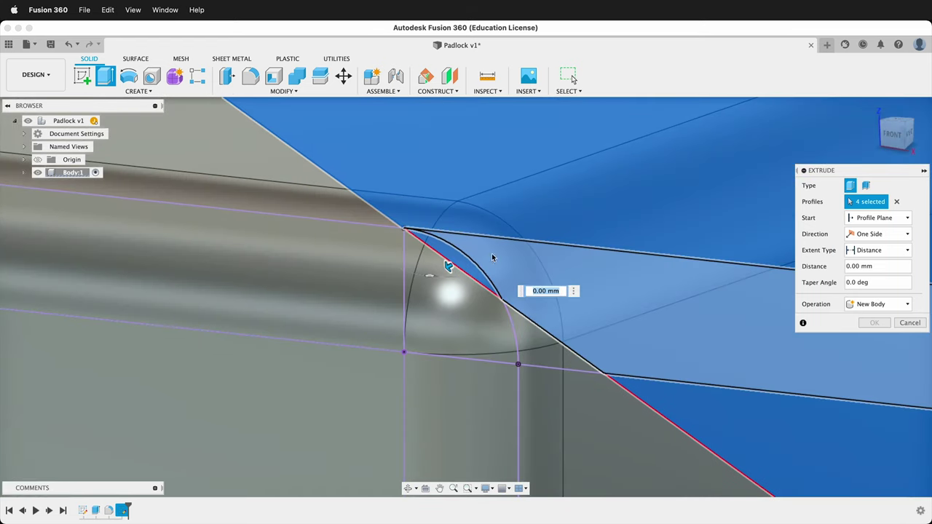
scroll(481, 266, "down", 6)
scroll(466, 276, "down", 3)
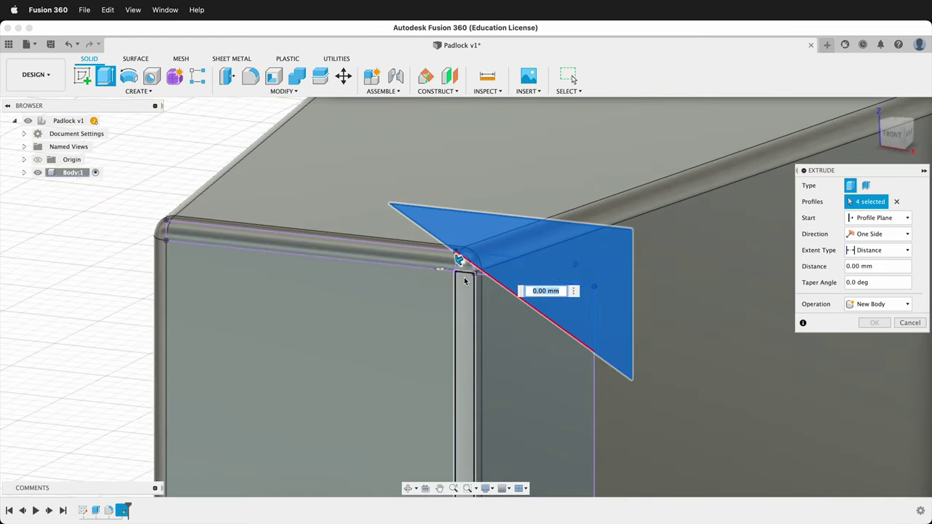
middle_click_drag(464, 281, 408, 279, "shift")
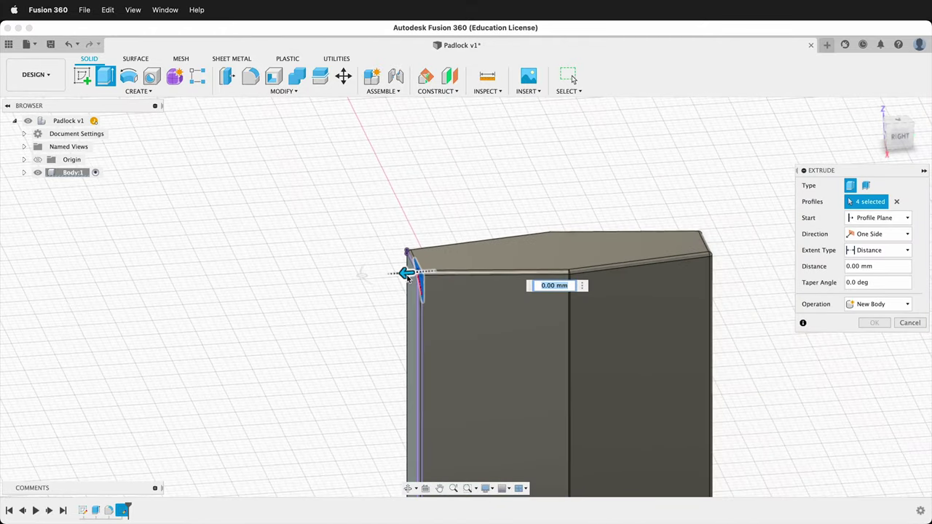
left_click_drag(408, 278, 791, 251)
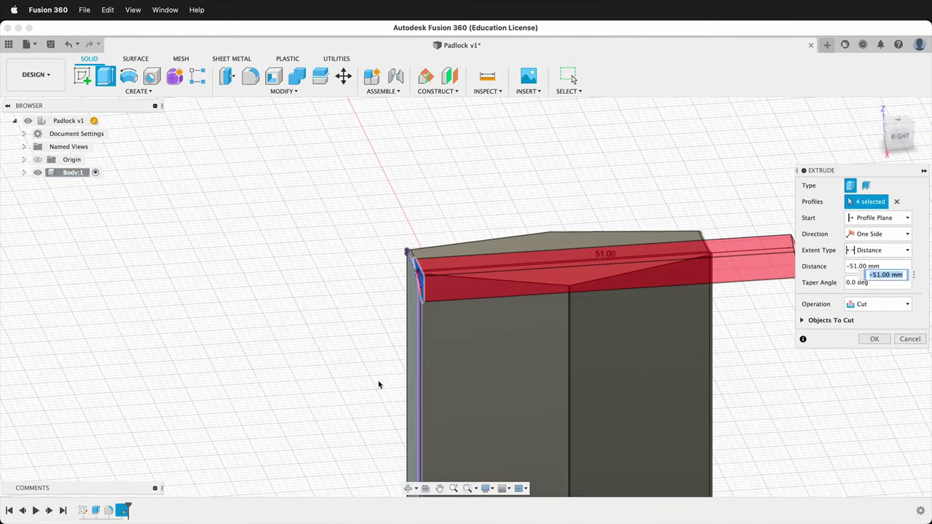
left_click(874, 339)
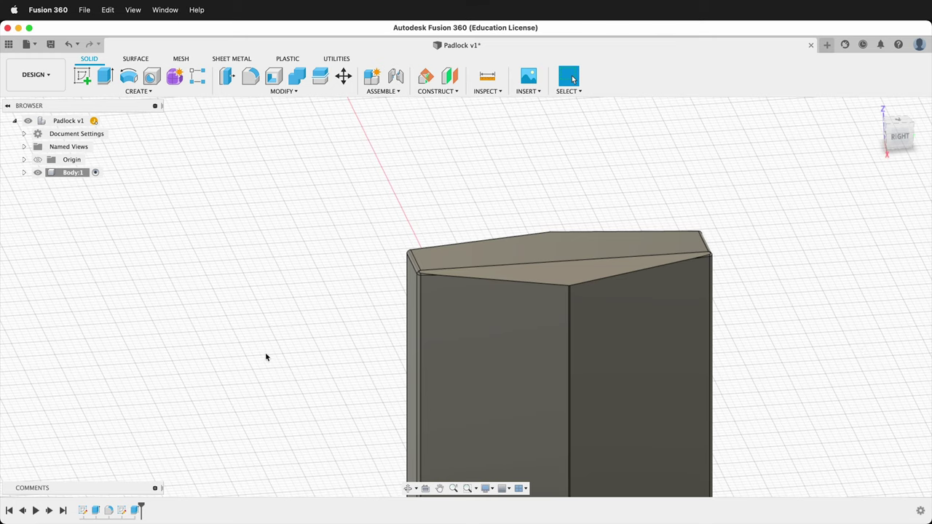
Chamfer the edges of the slanted cut face by 0.1 mm
middle_click_drag(336, 317, 368, 316, "shift")
scroll(505, 315, "up", 6)
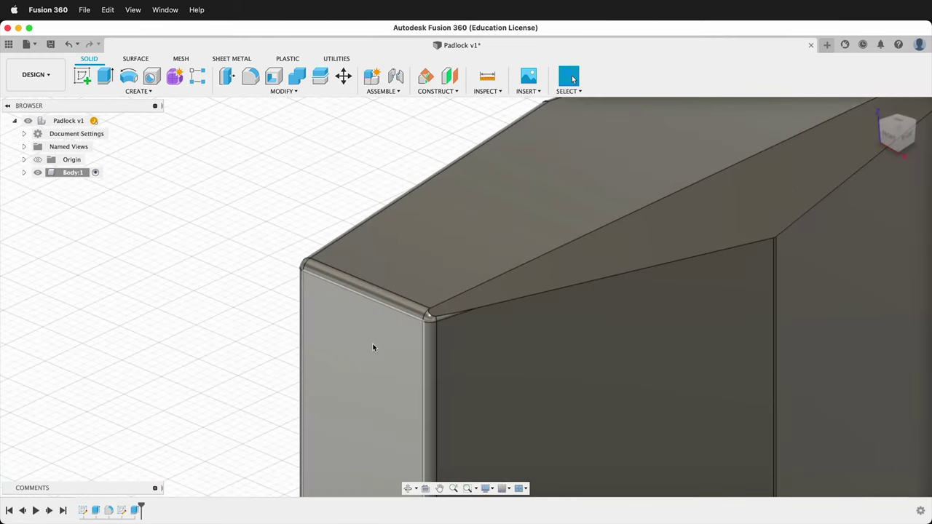
scroll(514, 314, "down", 5)
scroll(546, 262, "up", 3)
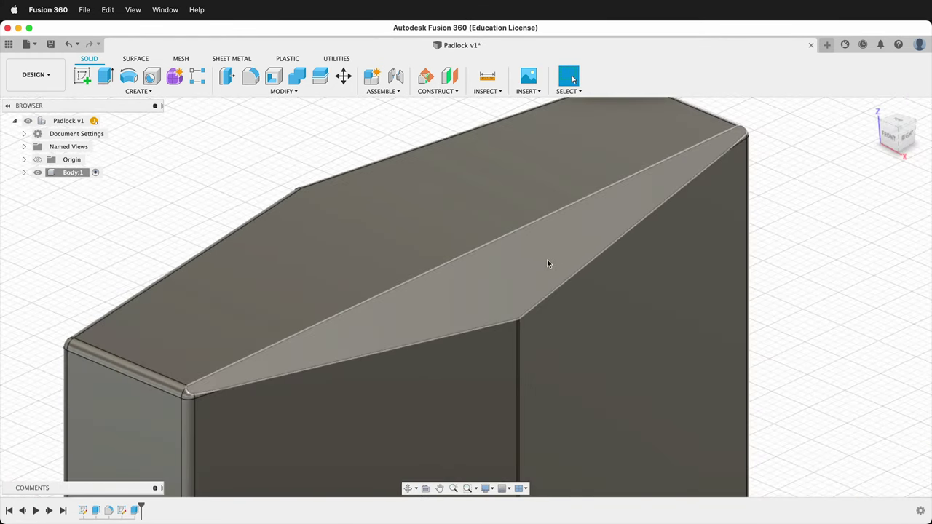
left_click(506, 284)
left_click(281, 92)
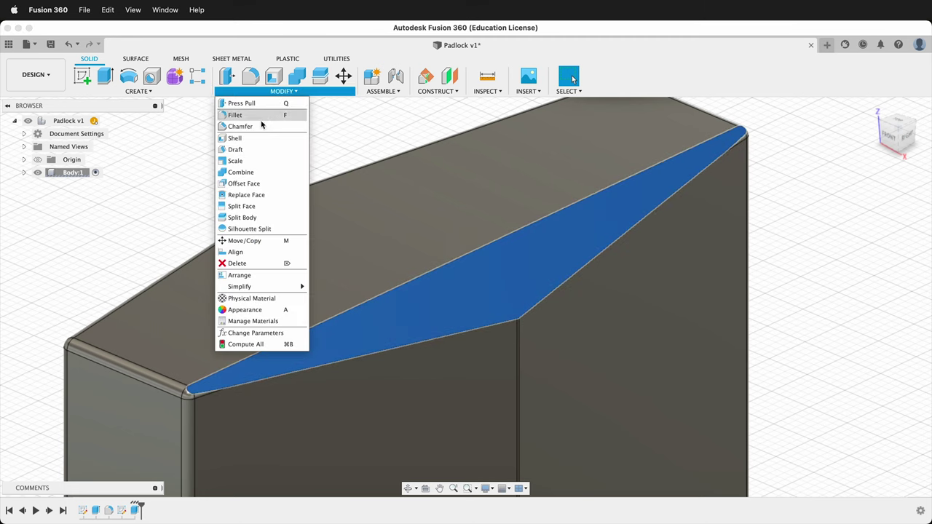
left_click(261, 125)
type("0.1")
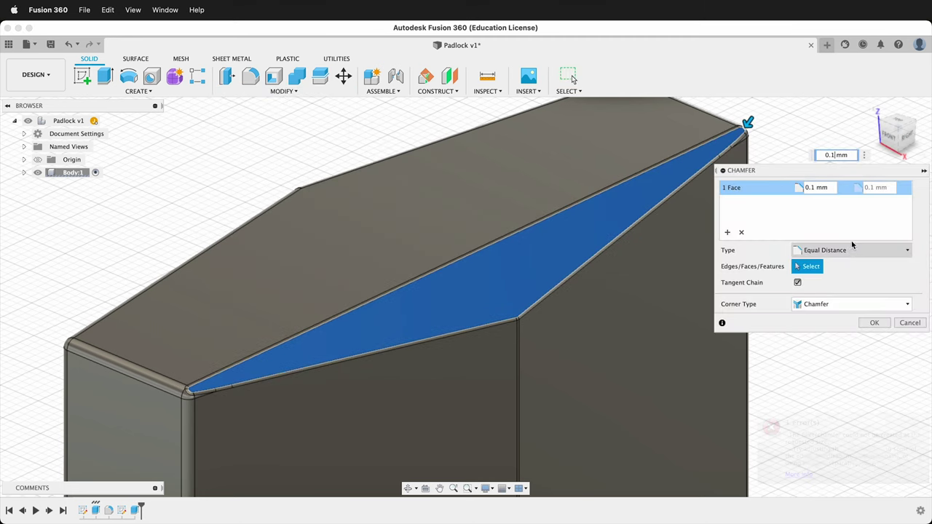
left_click(872, 322)
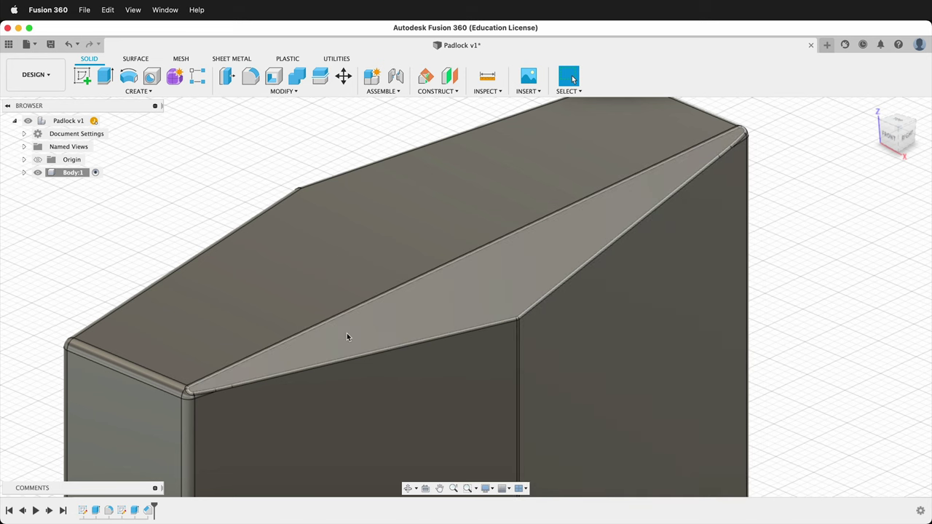
scroll(375, 337, "down", 3)
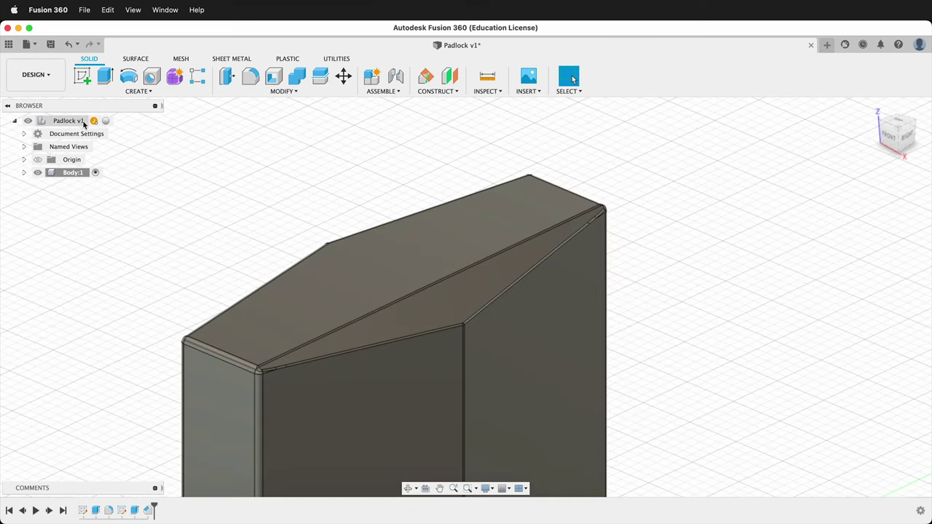
Create a component called Shackle under the top-level Padlock v1 design
left_click(73, 120)
left_click(136, 91)
left_click(109, 108)
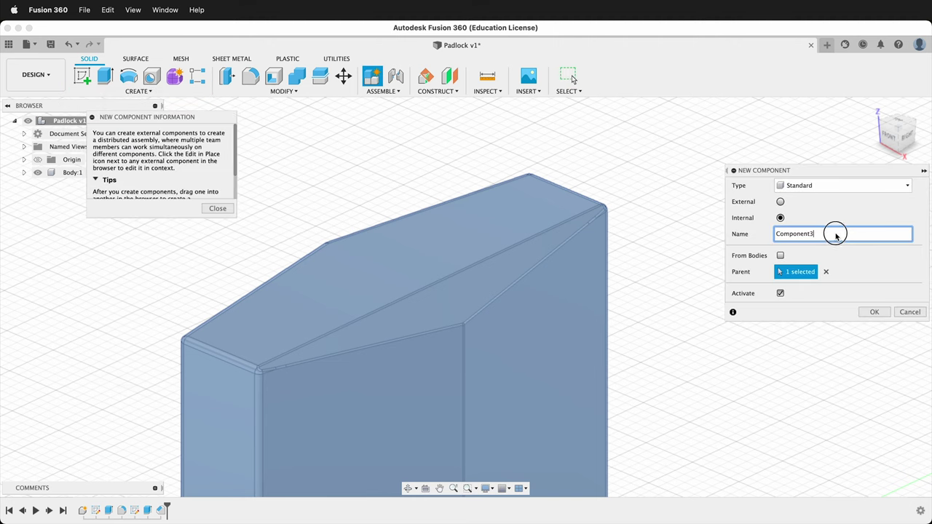
type("Shackle")
key("Return")
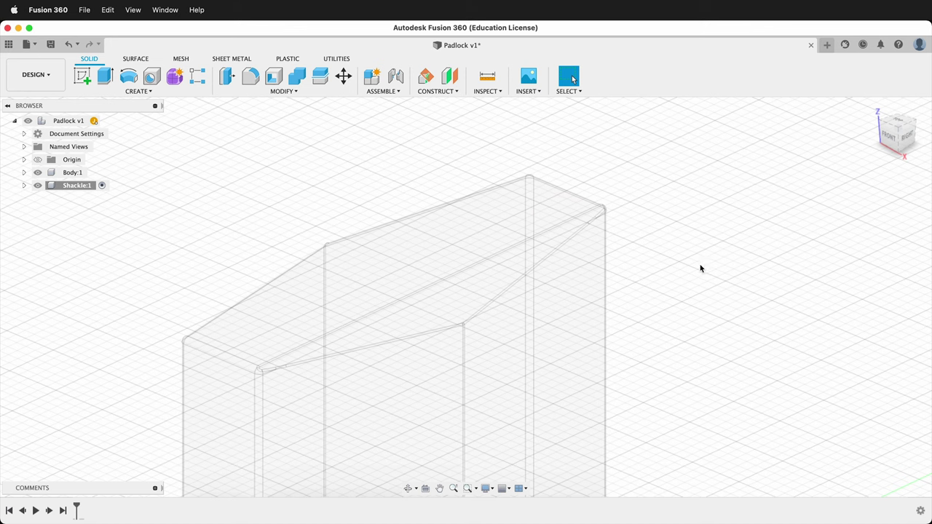
middle_click_drag(721, 256, 711, 266, "shift")
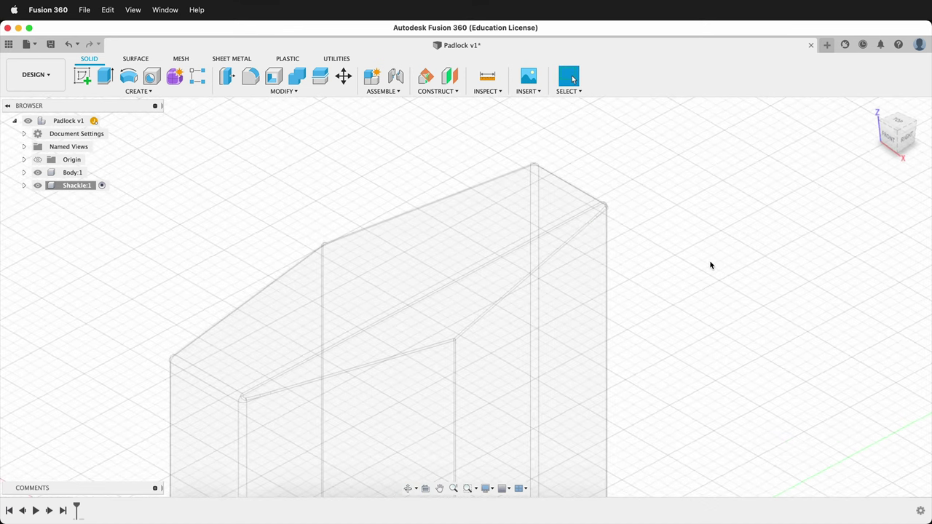
scroll(699, 267, "down", 2)
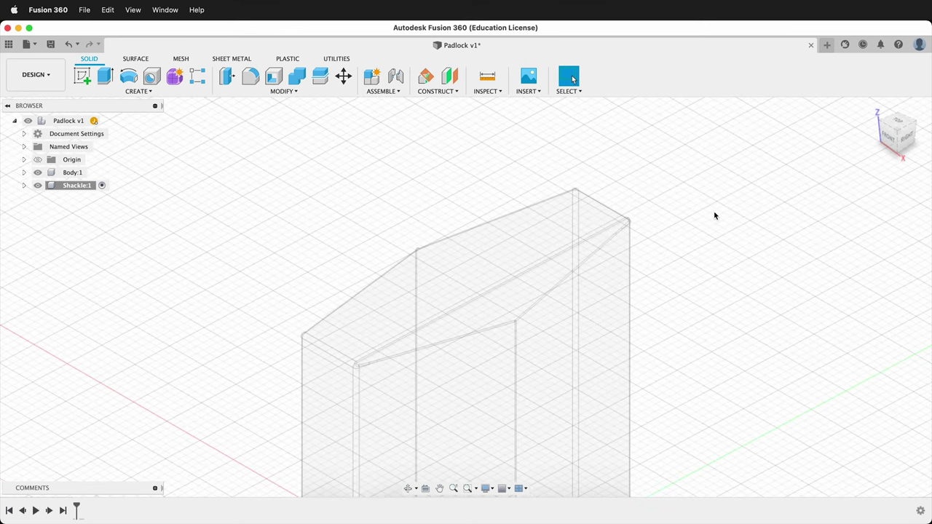
Start a sketch on the body's top face and project the body outline into it
left_click(75, 78)
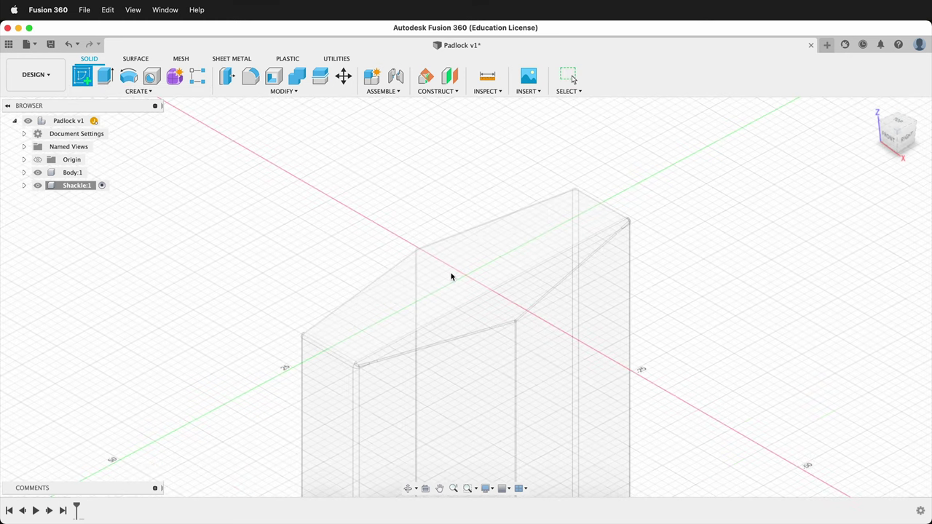
left_click(447, 274)
key("p")
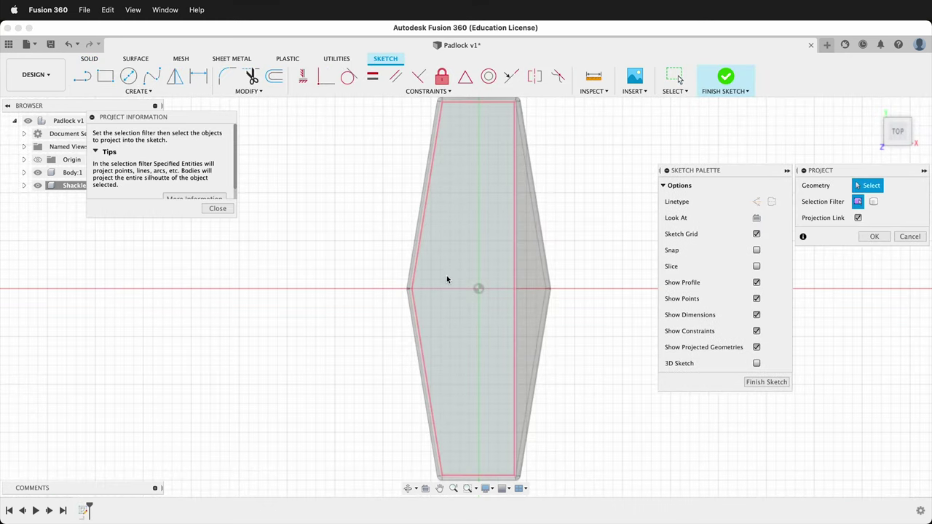
left_click(450, 273)
left_click(875, 237)
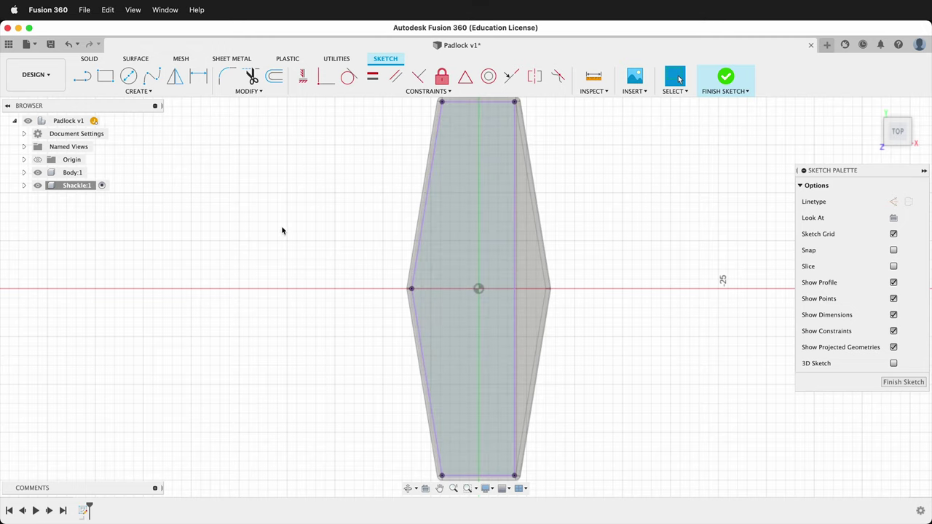
Draw upper and lower circles, constrain them equal, and dimension the diameter at 6 mm
left_click(128, 76)
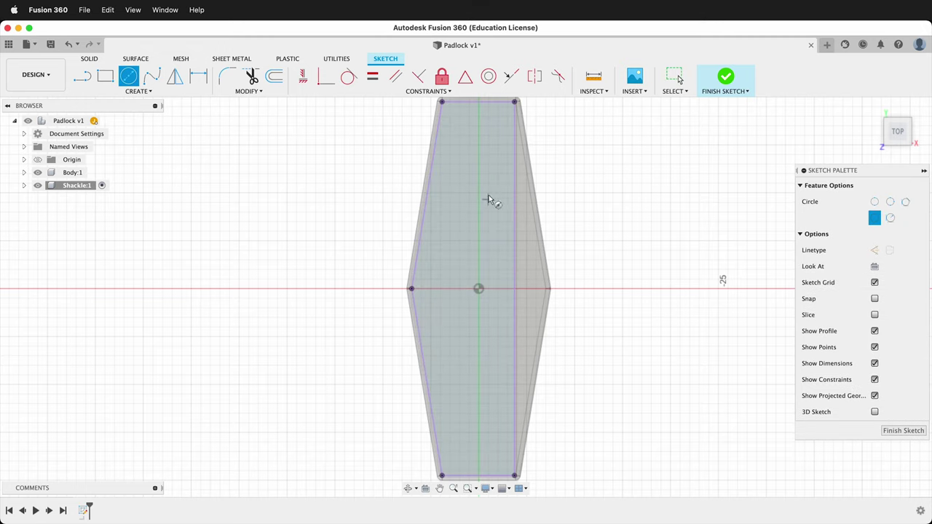
left_click(470, 173)
left_click(469, 345)
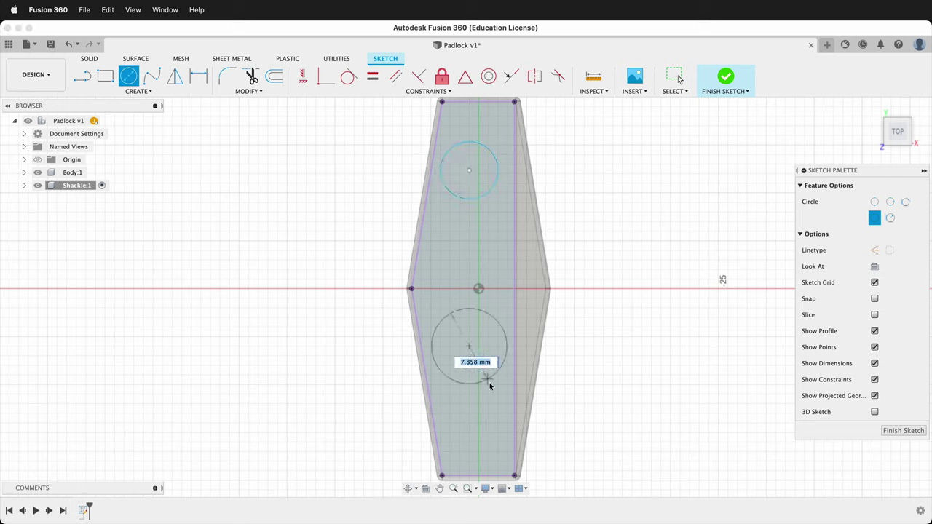
left_click(493, 382)
left_click(373, 77)
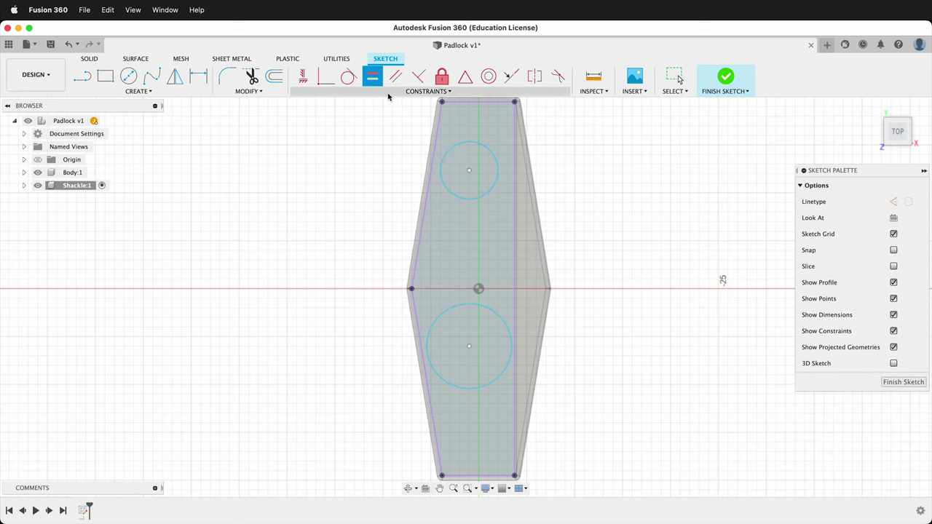
left_click(485, 195)
left_click(502, 326)
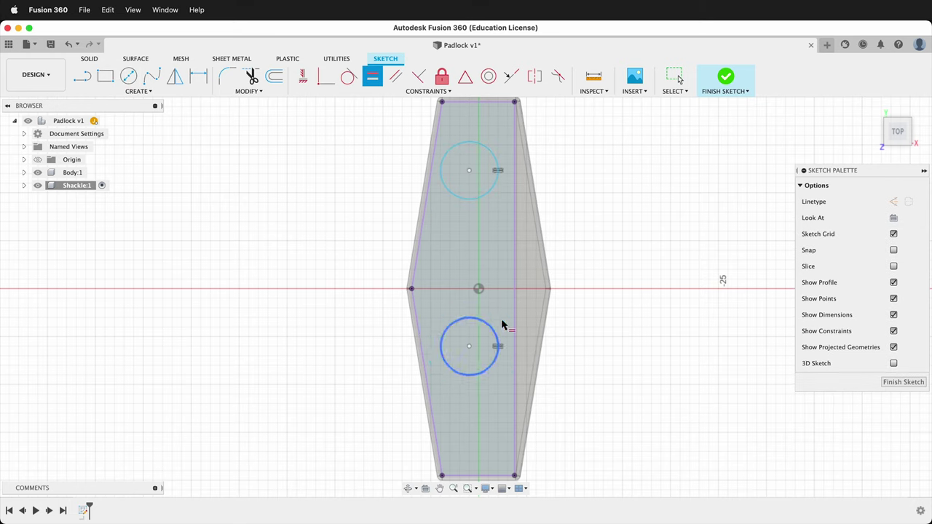
key("d")
left_click(494, 333)
left_click(539, 310)
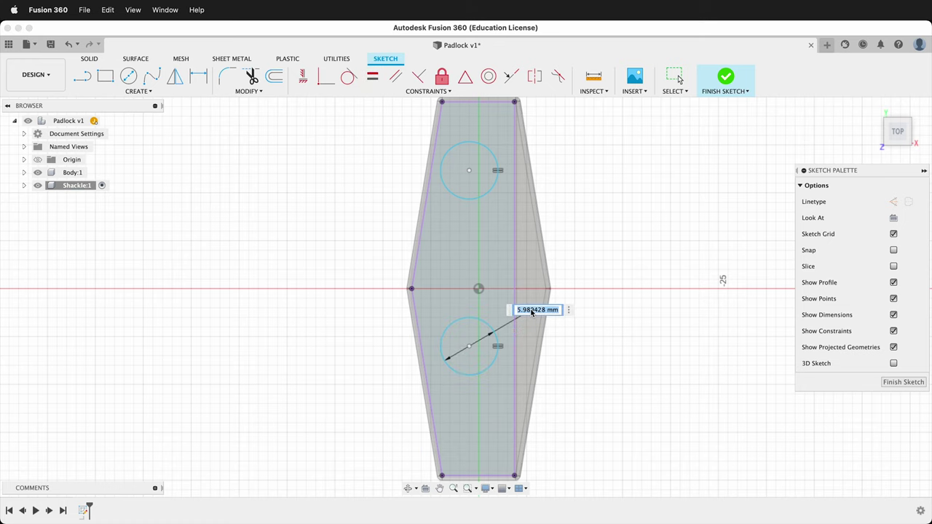
key("Return")
Draw a line joining the circle centres and dimension it 24 mm
key("l")
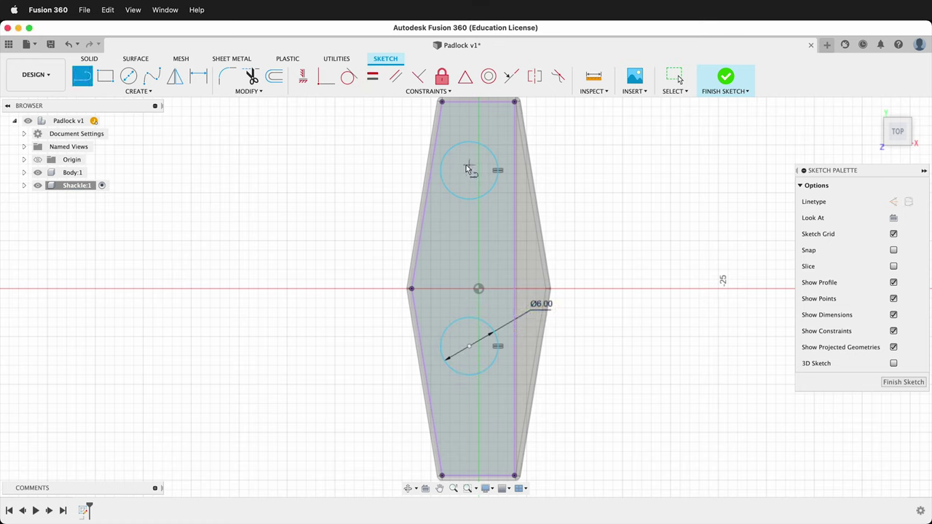
left_click(469, 171)
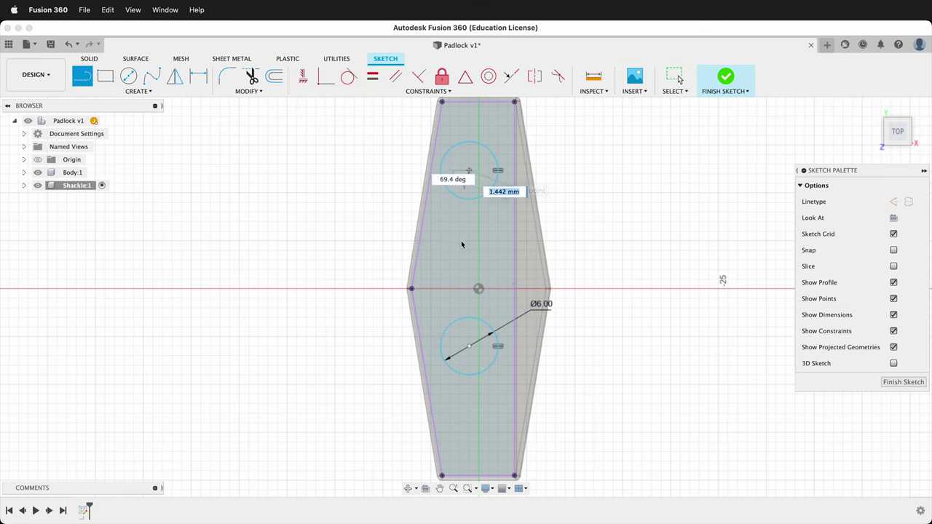
left_click(469, 346)
key("Escape")
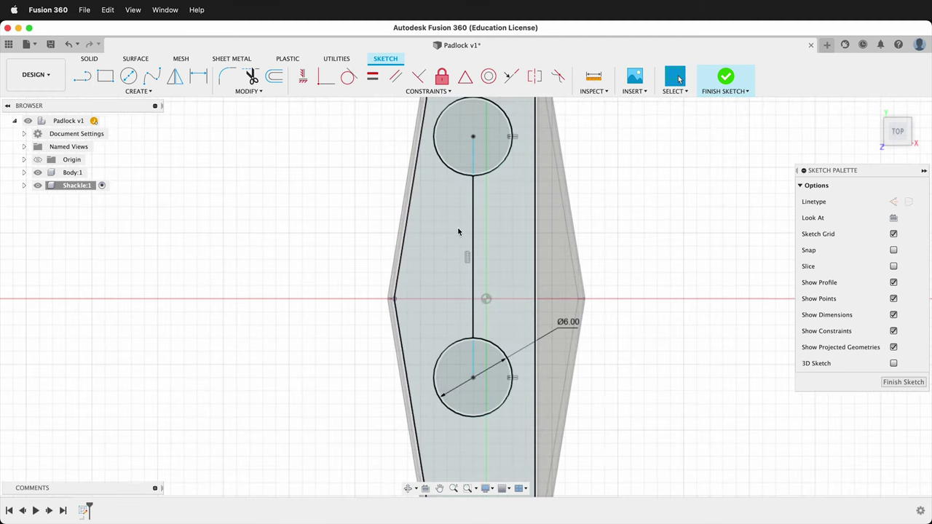
scroll(458, 268, "down", 3)
left_click(198, 76)
left_click(466, 232)
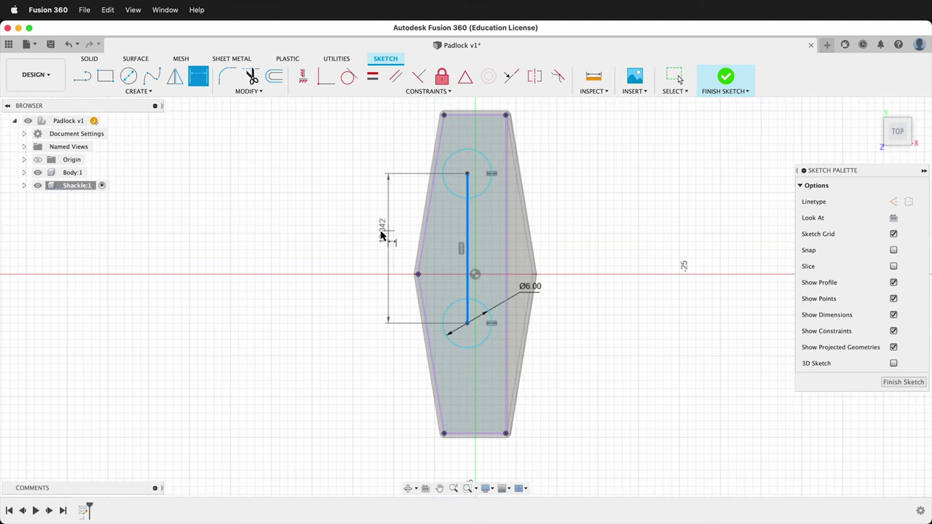
left_click(378, 233)
type("24")
key("Return")
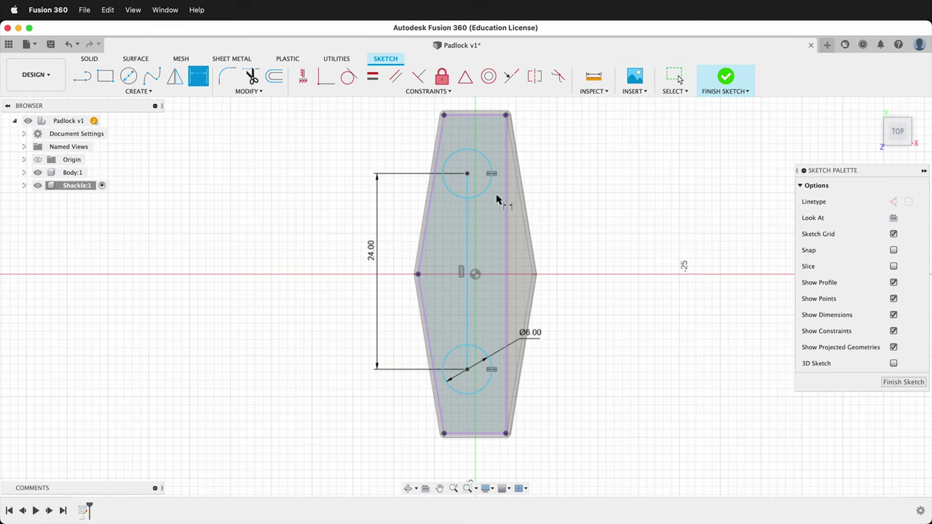
Draw a short horizontal line on each side of the upper circle
key("l")
scroll(491, 172, "up", 4)
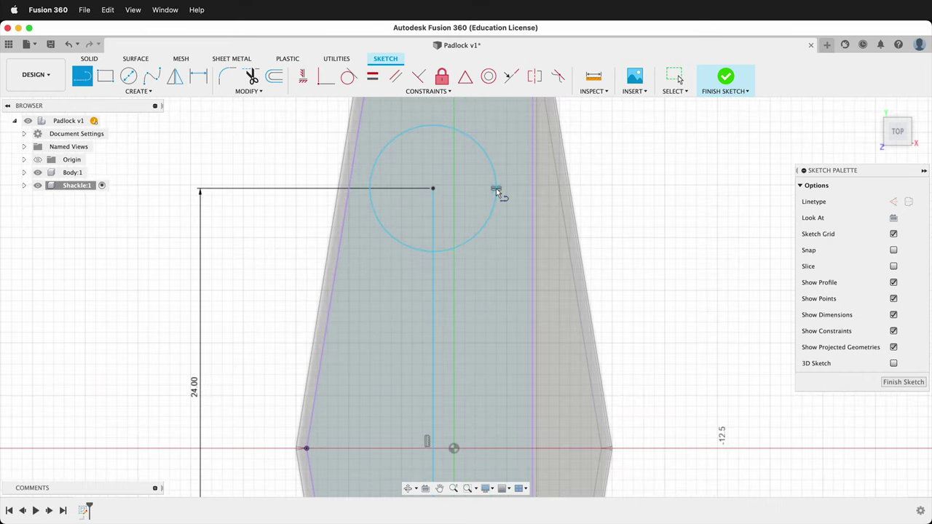
left_click(533, 191)
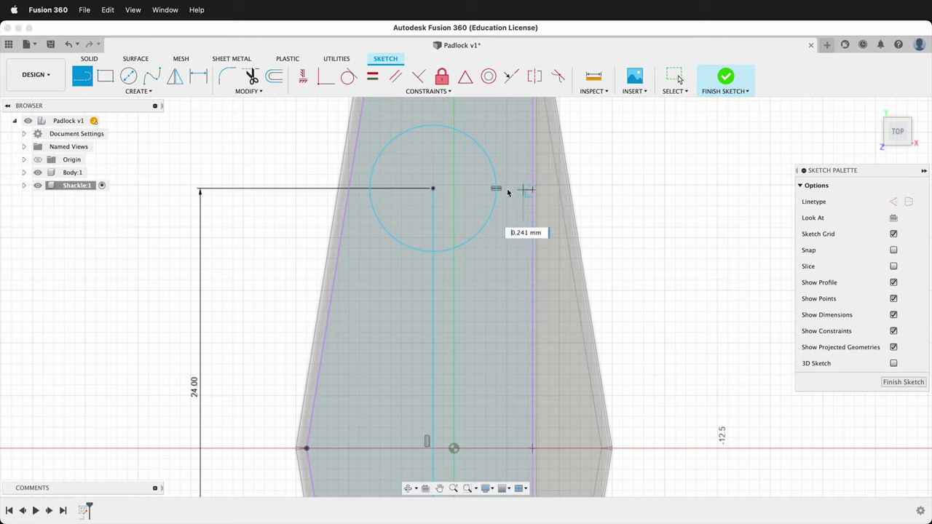
left_click(498, 191)
key("Escape")
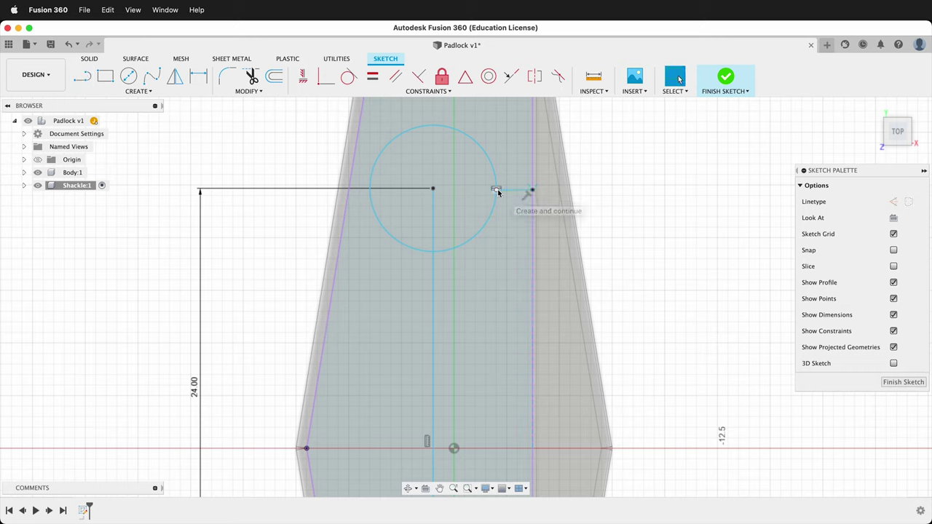
left_click(327, 77)
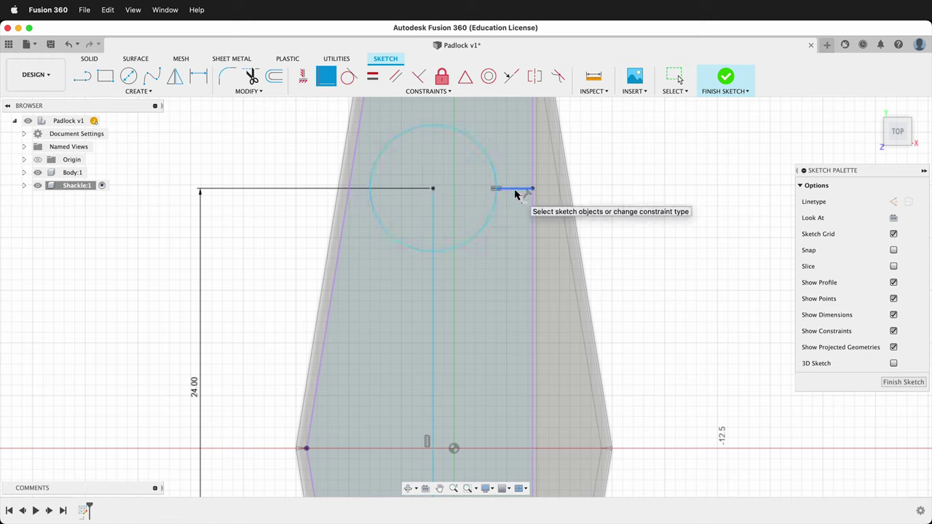
key("l")
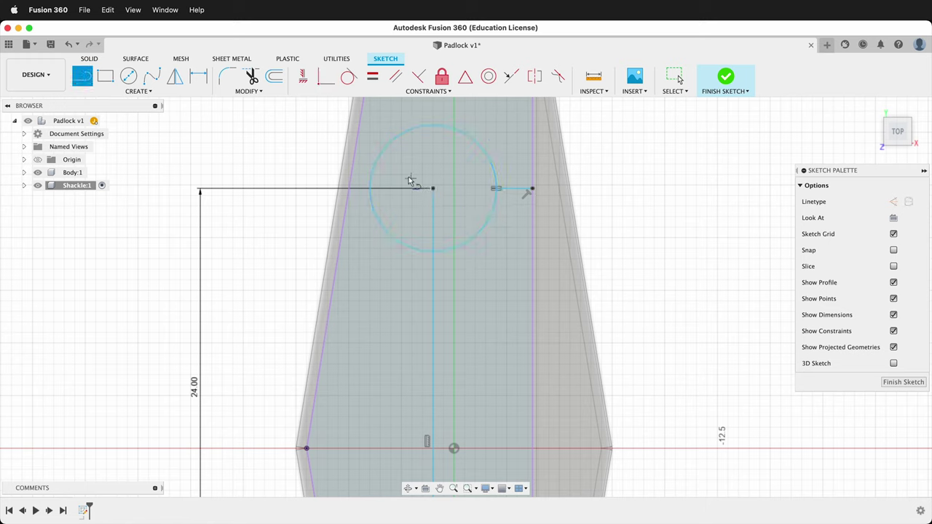
left_click(367, 188)
left_click(350, 181)
key("Escape")
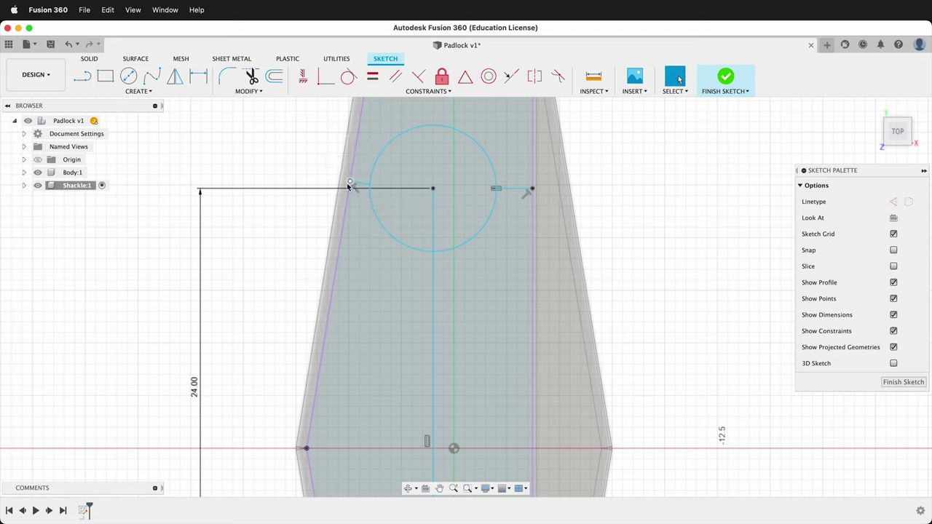
Make the left and right short lines collinear
left_click(511, 77)
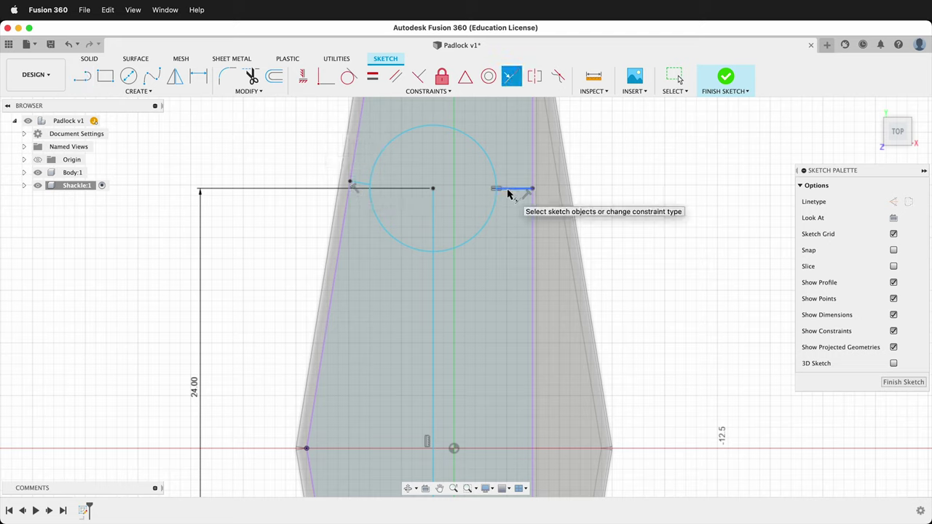
left_click(514, 189)
left_click(359, 188)
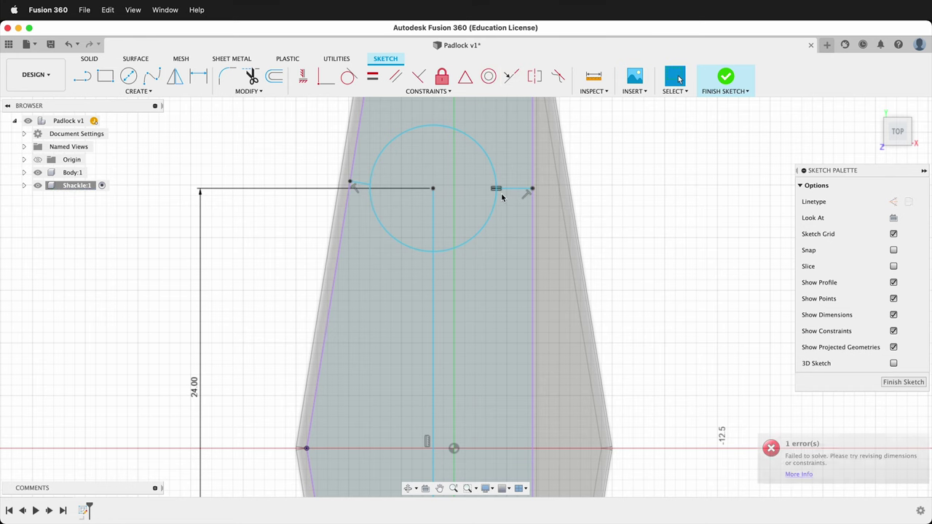
key("Escape")
scroll(354, 196, "up", 5)
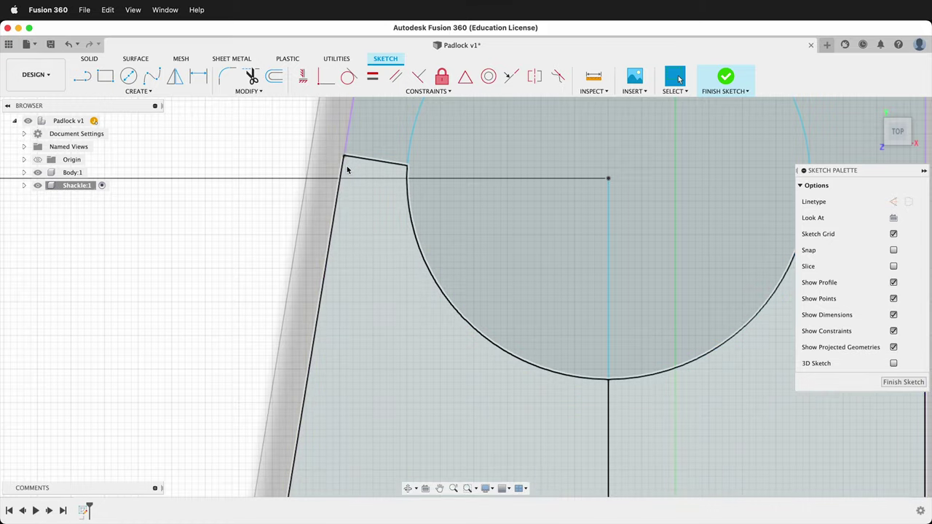
scroll(343, 165, "down", 5)
key("Return")
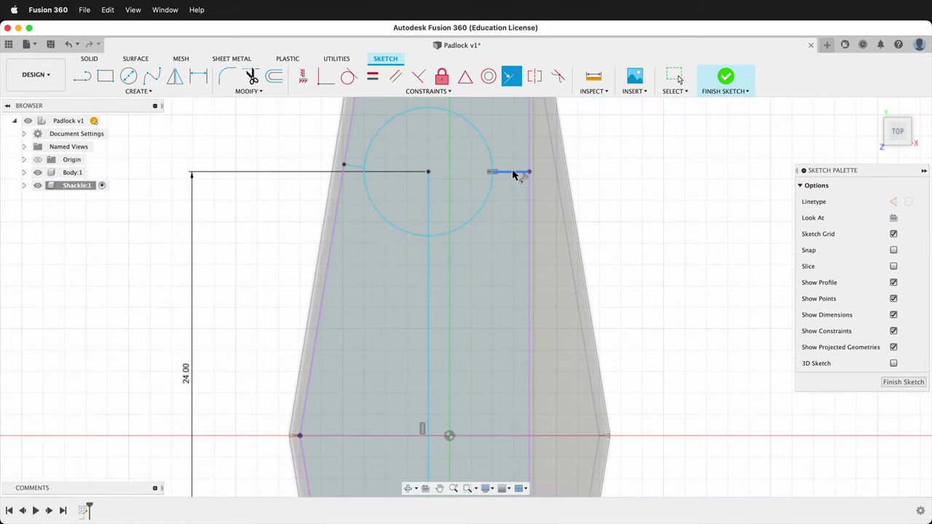
left_click(514, 172)
left_click(352, 171)
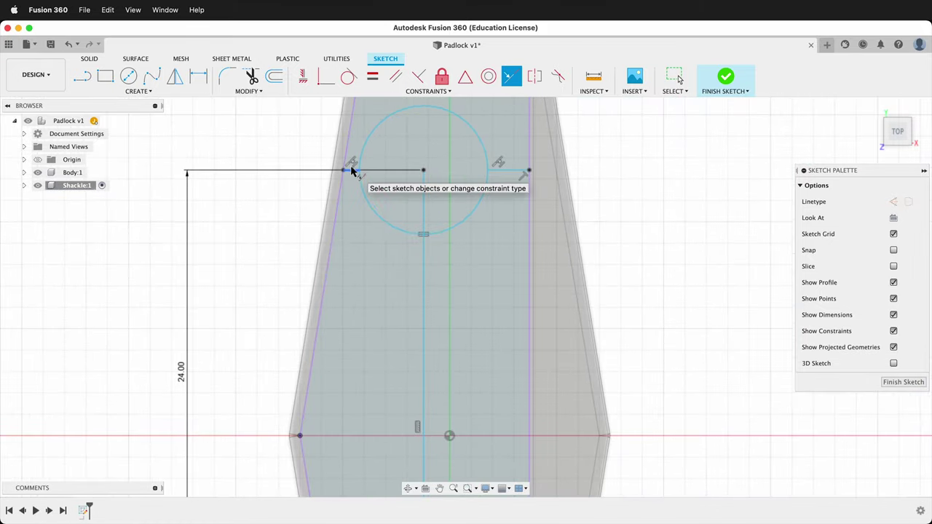
Constrain the left and right short lines to equal length
left_click(372, 76)
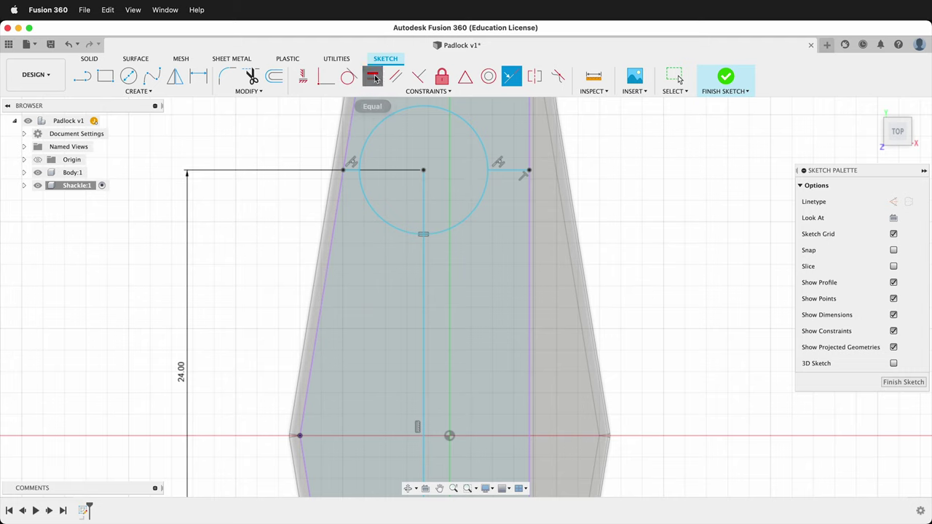
left_click(353, 172)
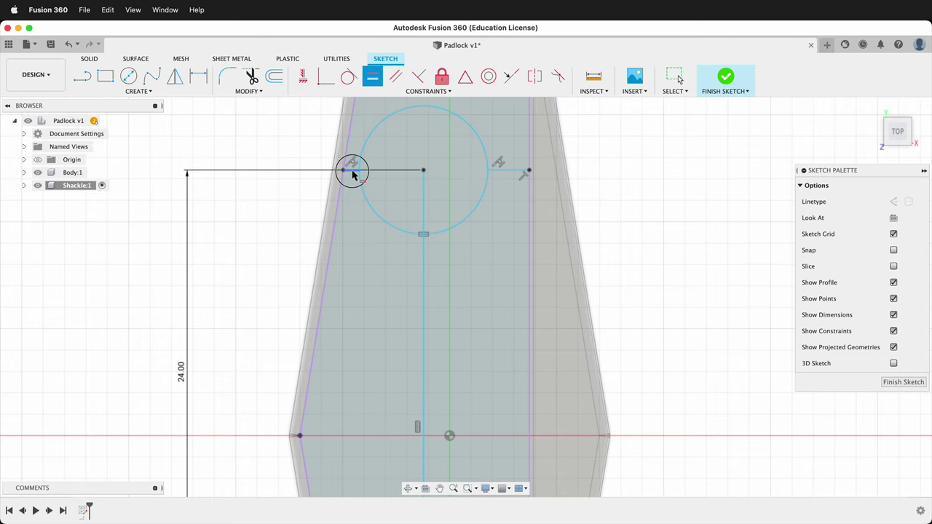
left_click(514, 173)
scroll(449, 159, "down", 3)
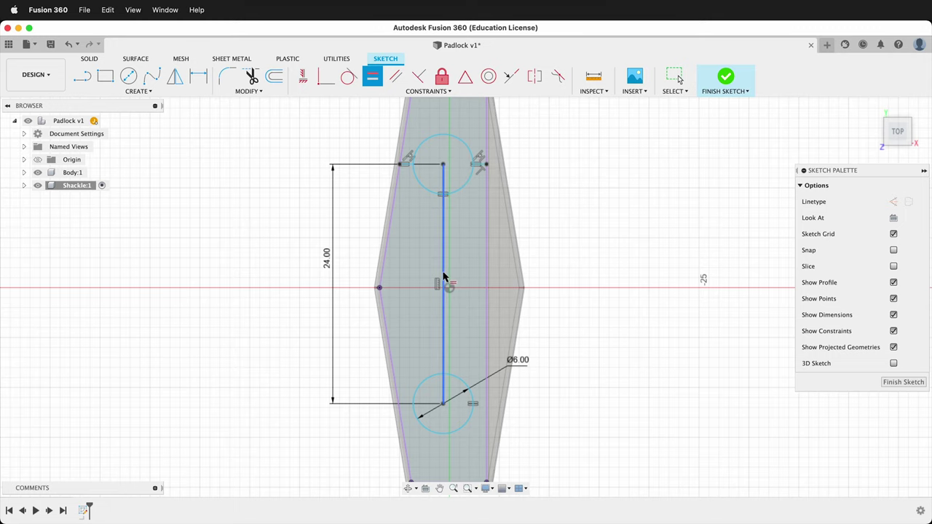
scroll(444, 276, "up", 2)
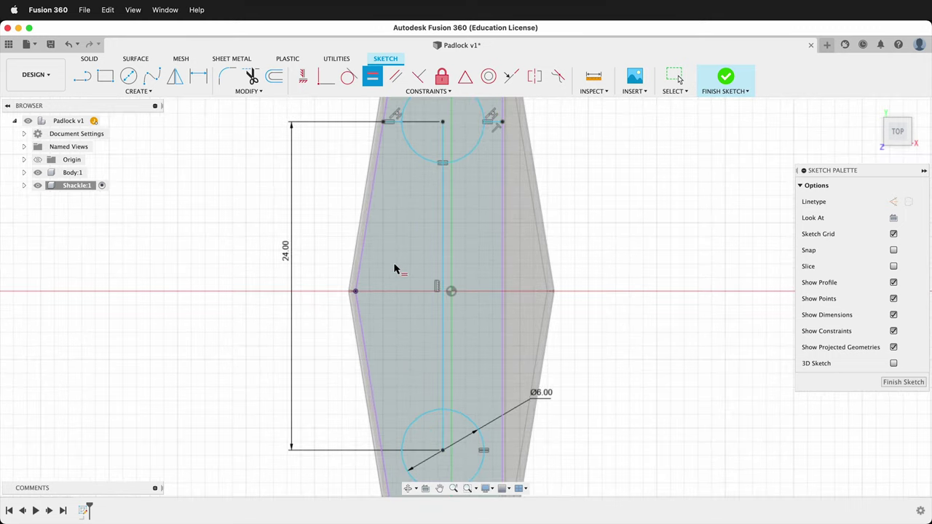
Apply a Horizontal/Vertical constraint at the left hexagon vertex and finish the shackle sketch
left_click(303, 76)
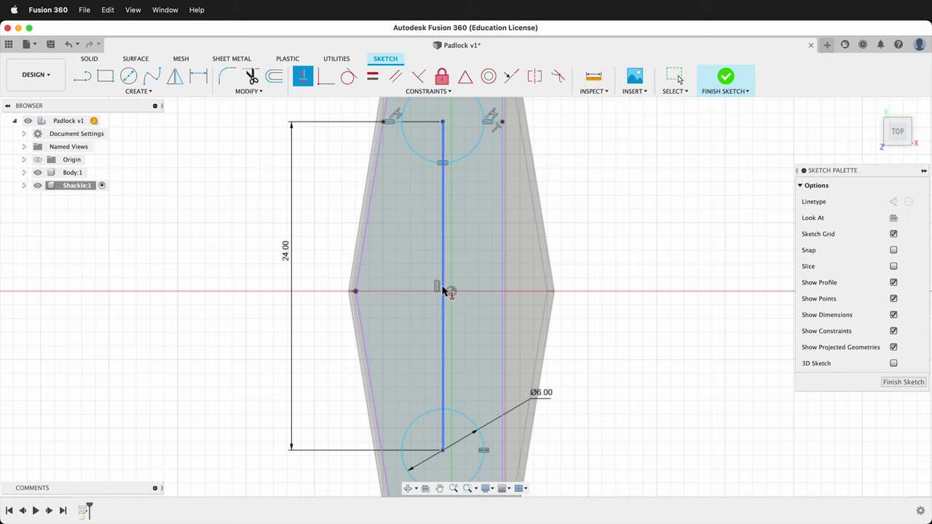
left_click(356, 292)
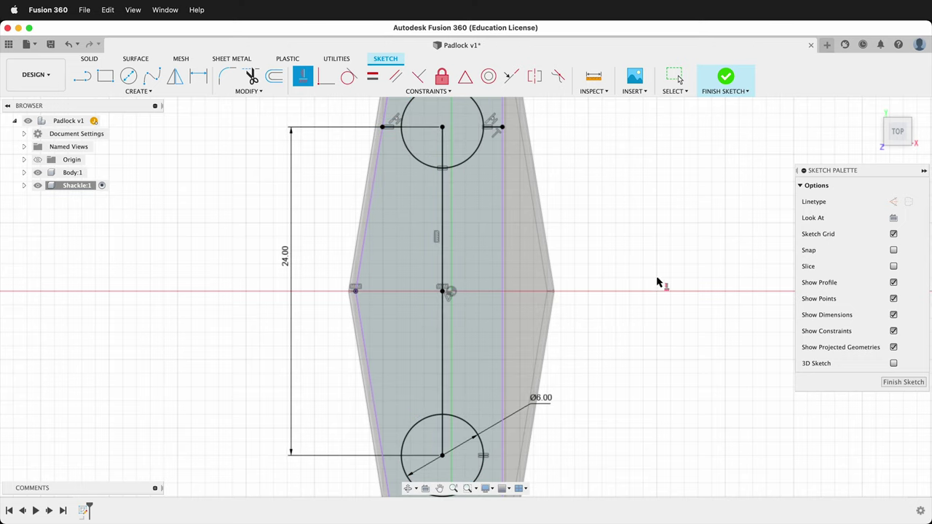
scroll(615, 318, "down", 3)
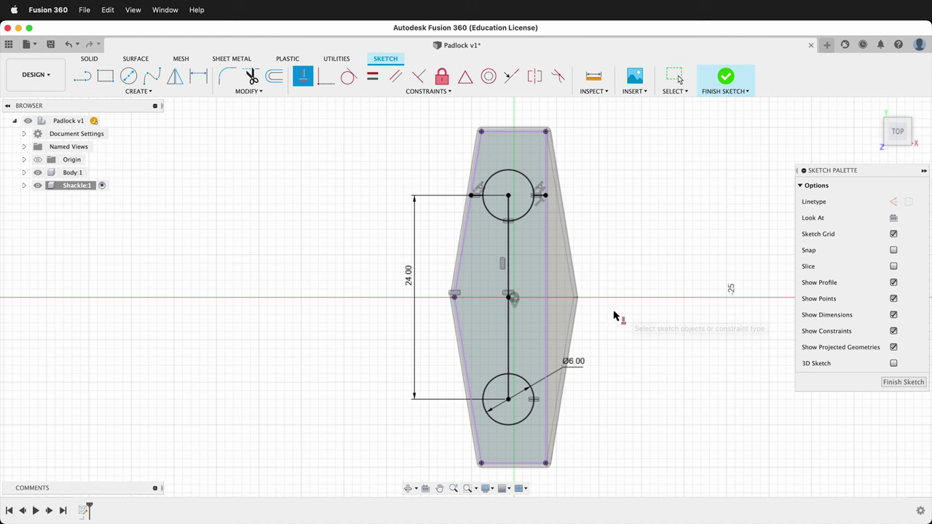
left_click(906, 381)
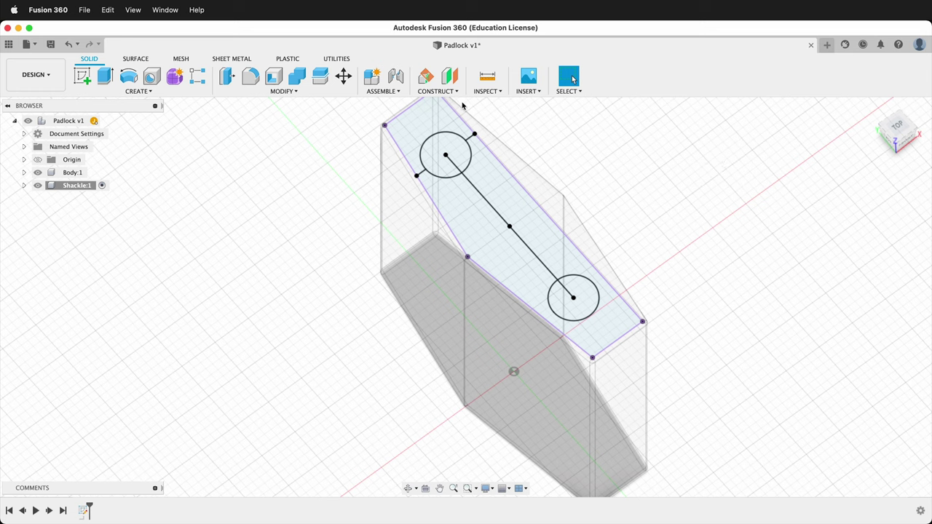
Create a 90° Plane at Angle through the line joining the two circle centres
left_click(453, 93)
left_click(445, 114)
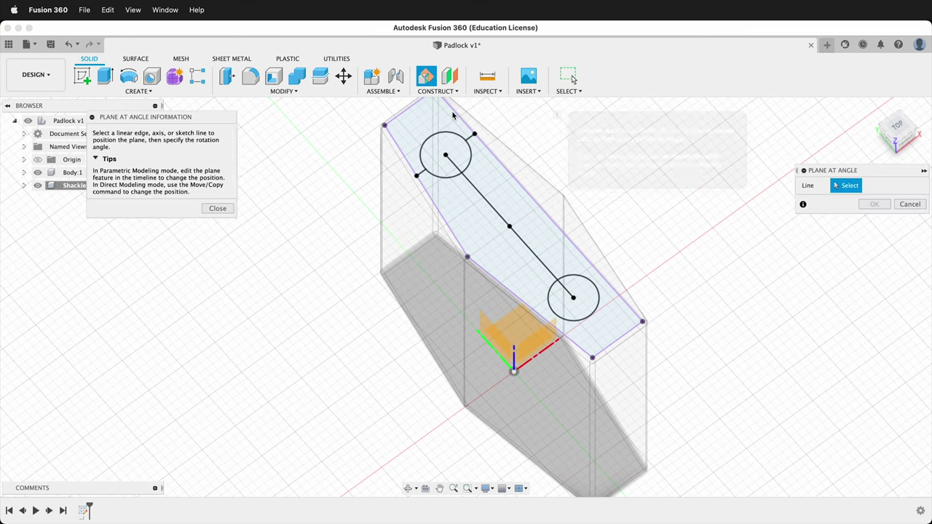
left_click(499, 220)
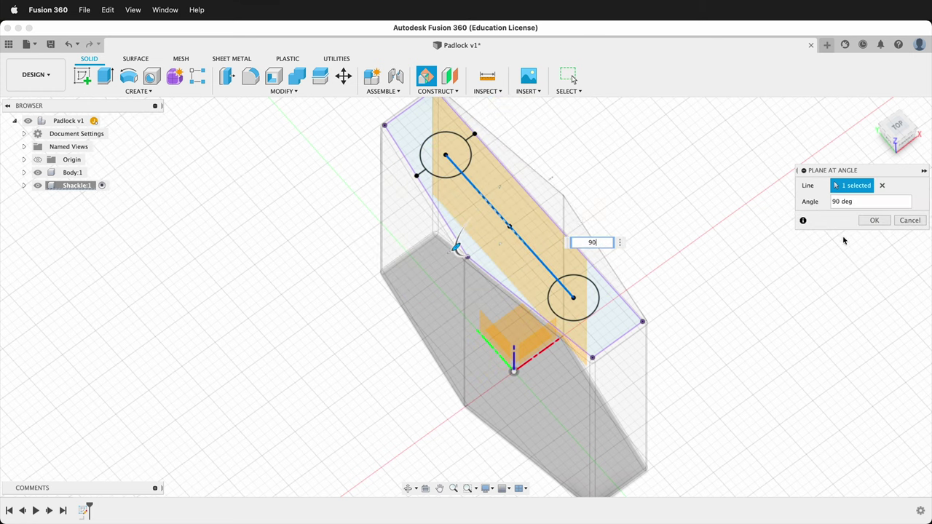
left_click(871, 221)
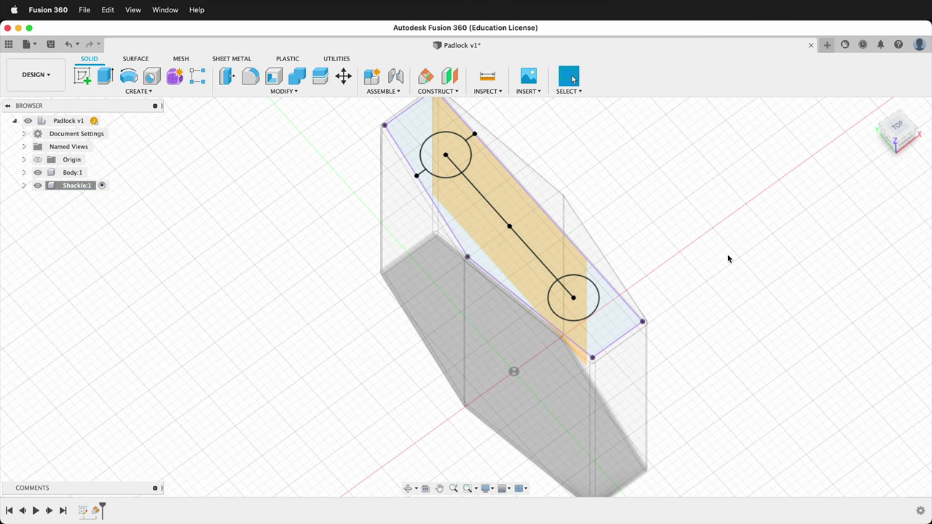
middle_click_drag(172, 208, 195, 209, "shift")
Start a sketch on the 90° plane and project the left and right short lines into it
left_click(82, 75)
left_click(551, 161)
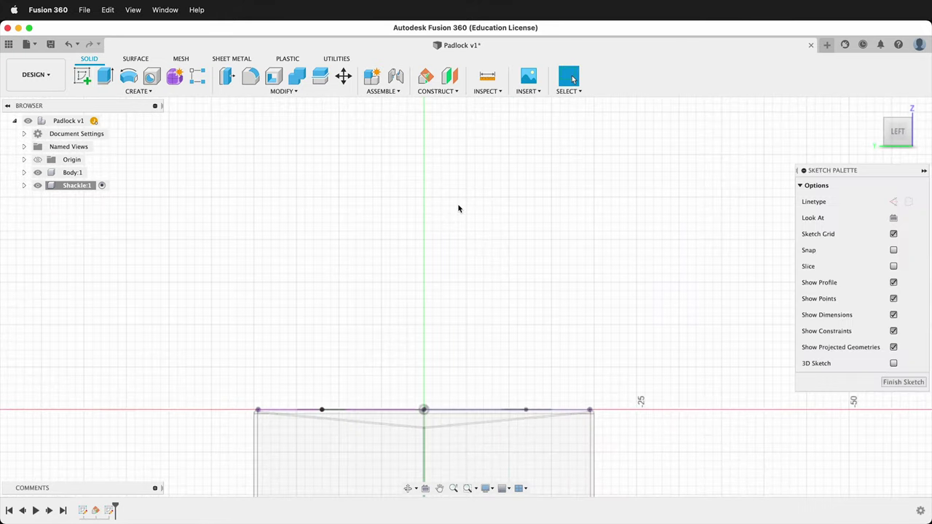
key("p")
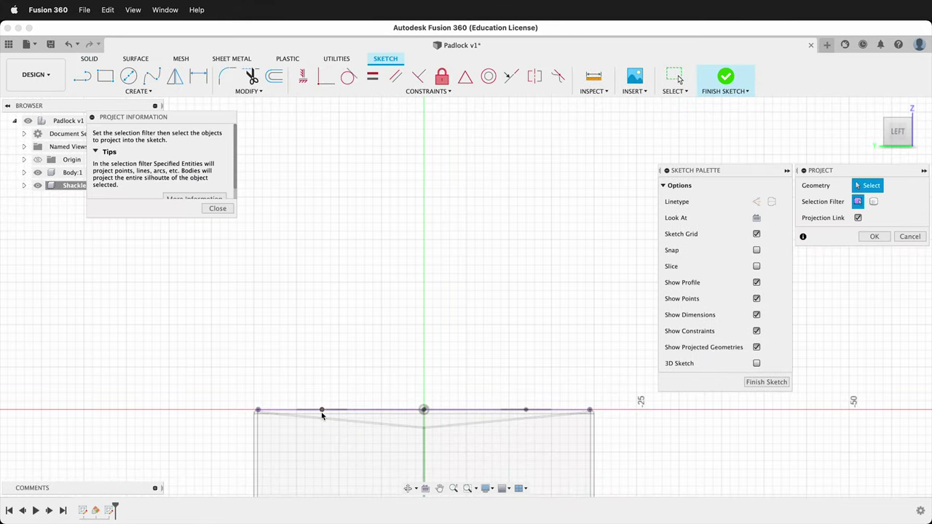
left_click(322, 412)
left_click(535, 412)
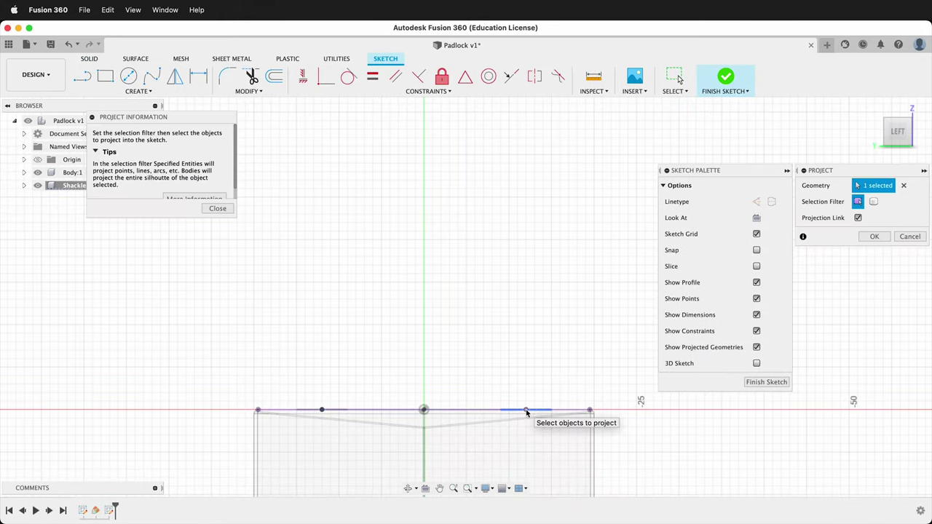
left_click(876, 236)
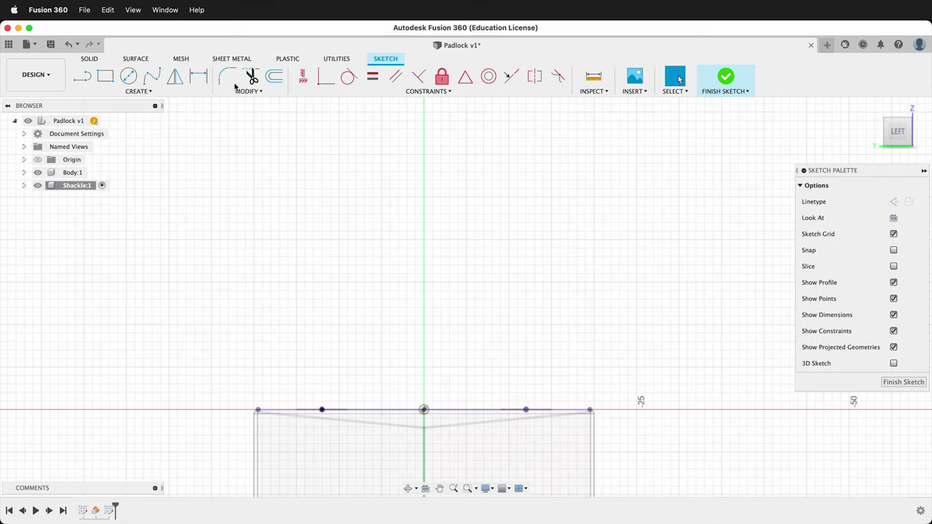
left_click(106, 76)
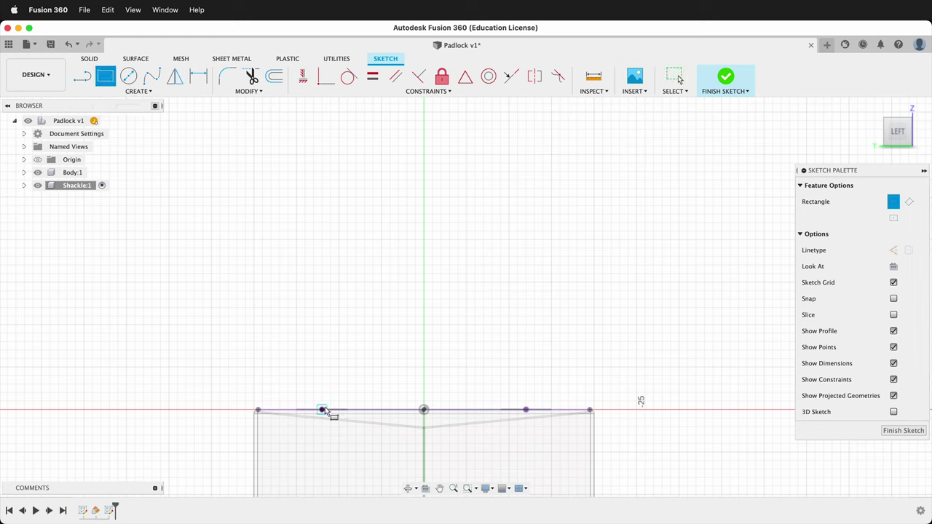
Draw a rectangle between the projected endpoints and pin its lower-right corner coincident
left_click(323, 410)
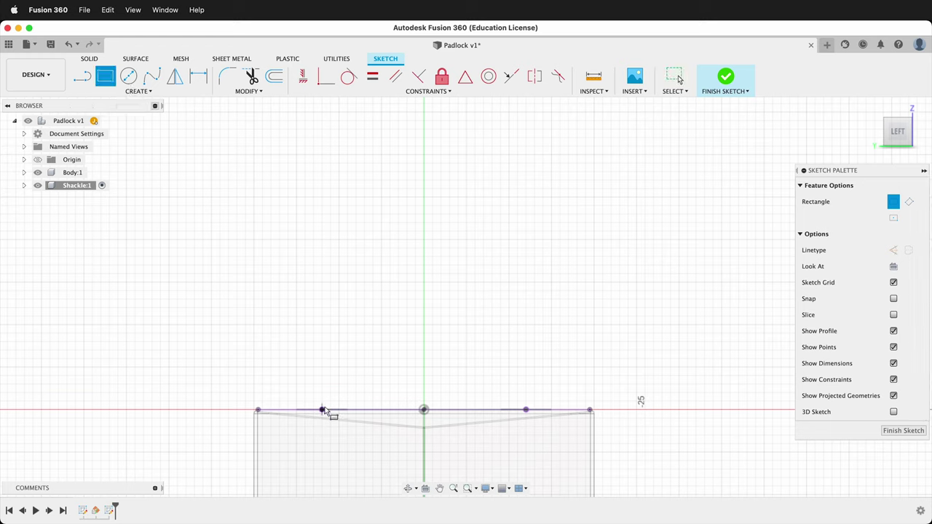
left_click(525, 166)
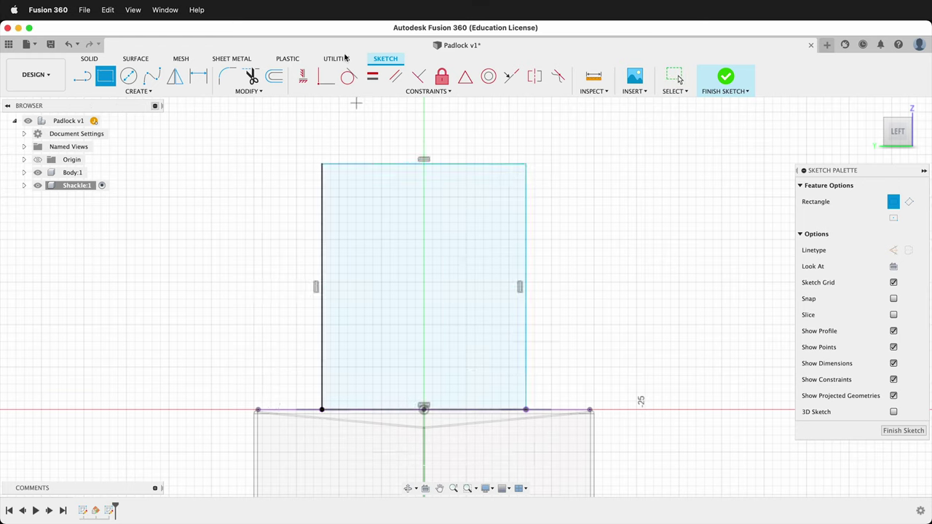
left_click(326, 75)
scroll(494, 395, "up", 5)
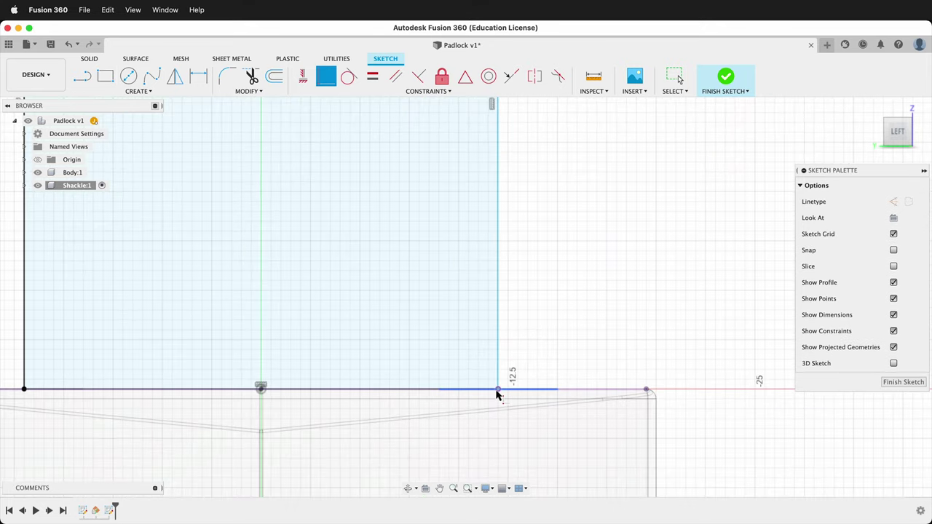
left_click(497, 391)
scroll(581, 257, "down", 8)
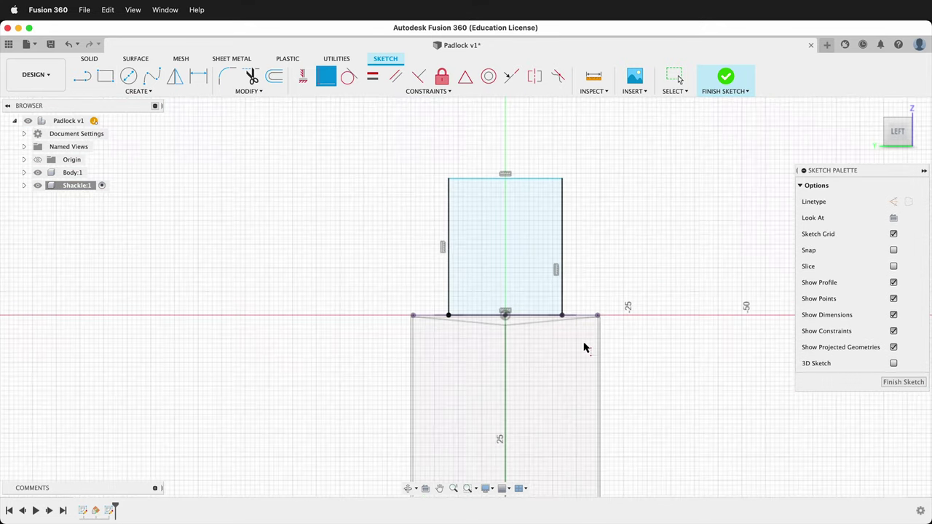
Dimension the rectangle's height to 26 mm
key("d")
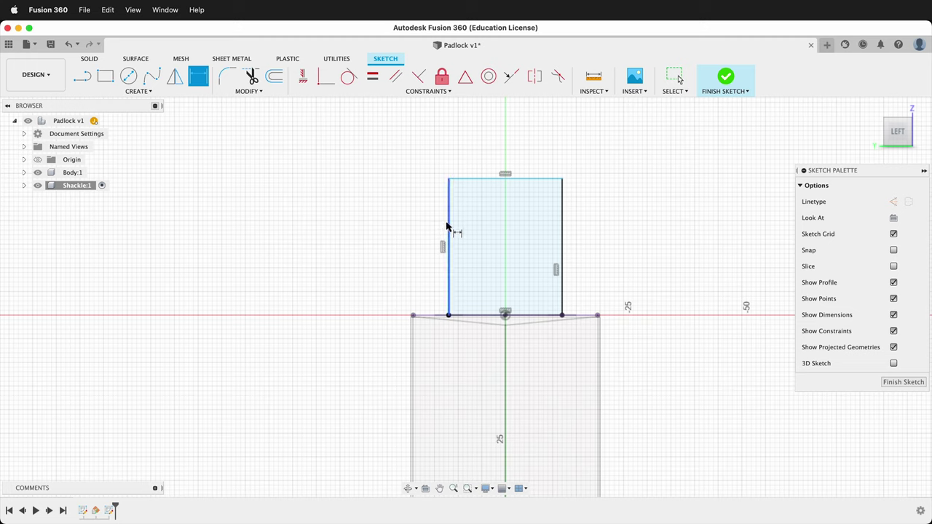
left_click(449, 233)
left_click(406, 232)
type("2")
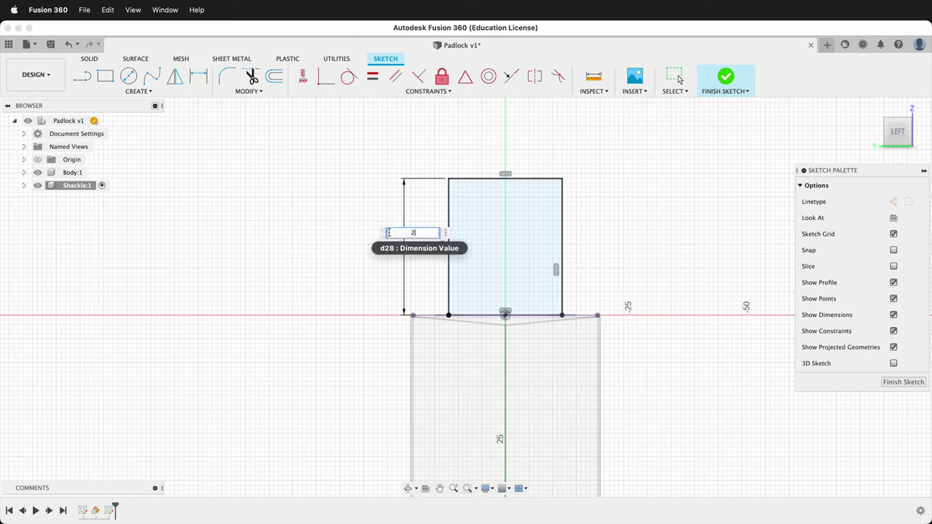
type("6")
key("Return")
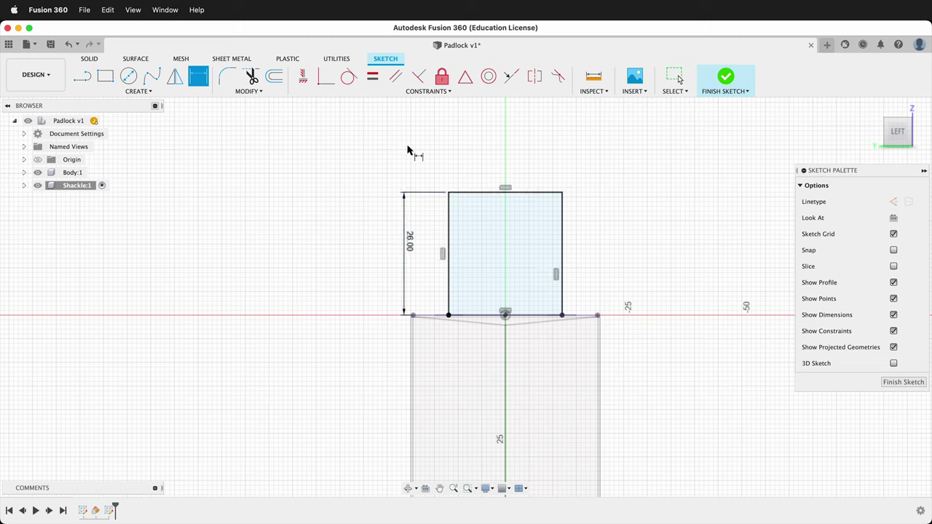
scroll(509, 242, "up", 3)
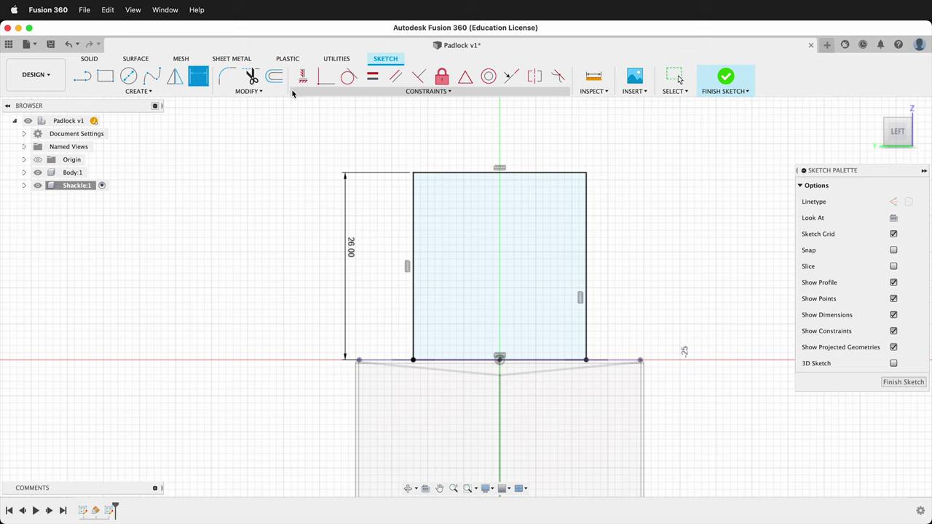
Round both top corners with R7 fillets and finish the sketch
left_click(228, 84)
left_click(414, 174)
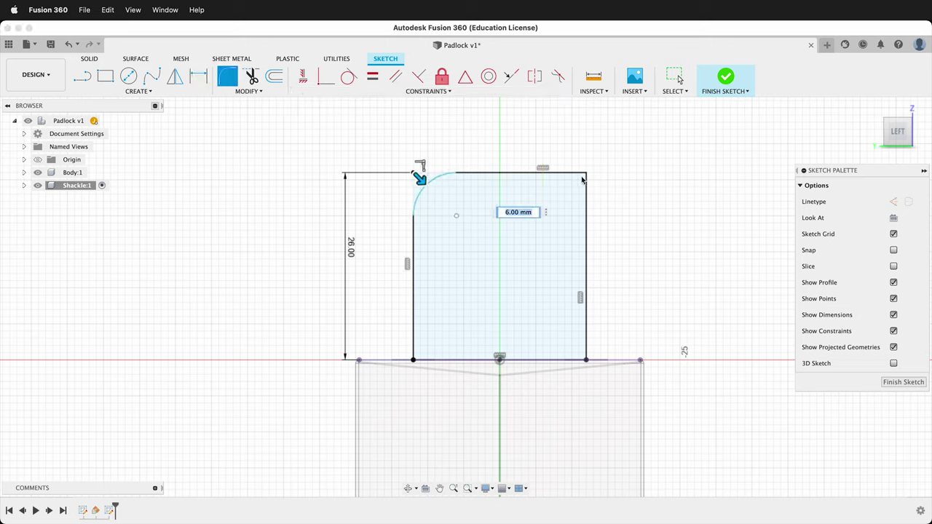
left_click(587, 175)
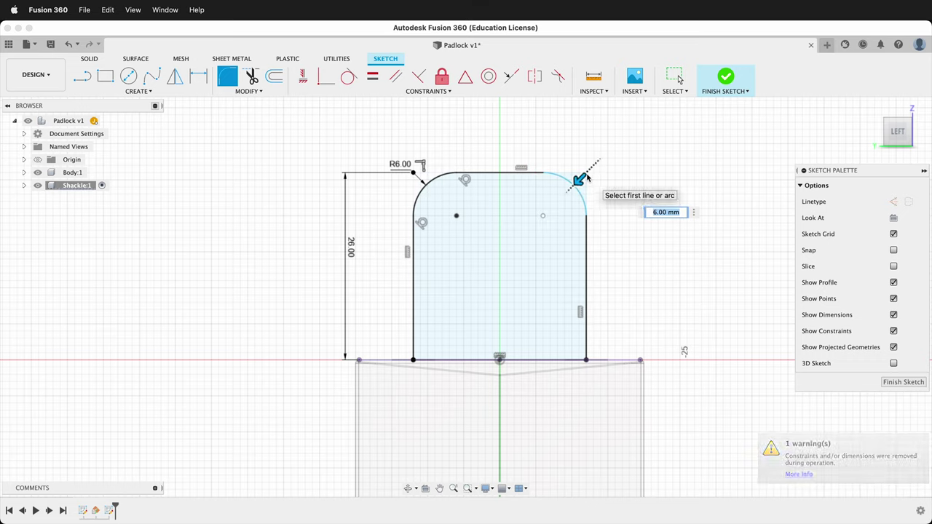
key("Return")
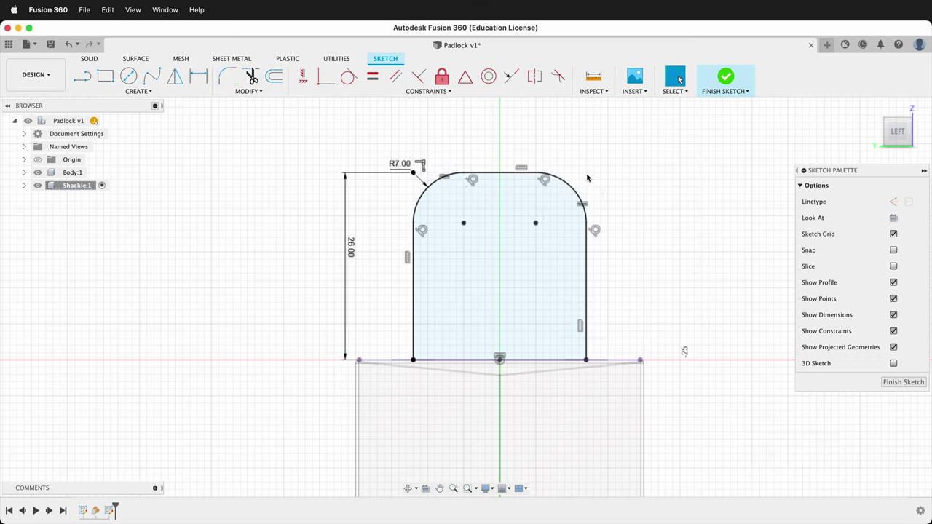
left_click(896, 382)
middle_click_drag(575, 228, 597, 249, "shift")
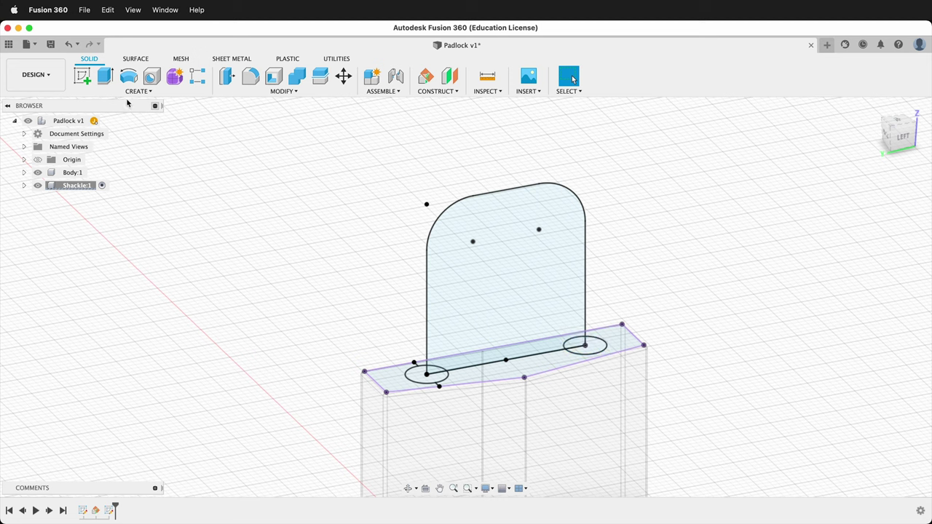
Sweep the left circle along the U path with Chain Selection off, excluding the bottom line
left_click(150, 93)
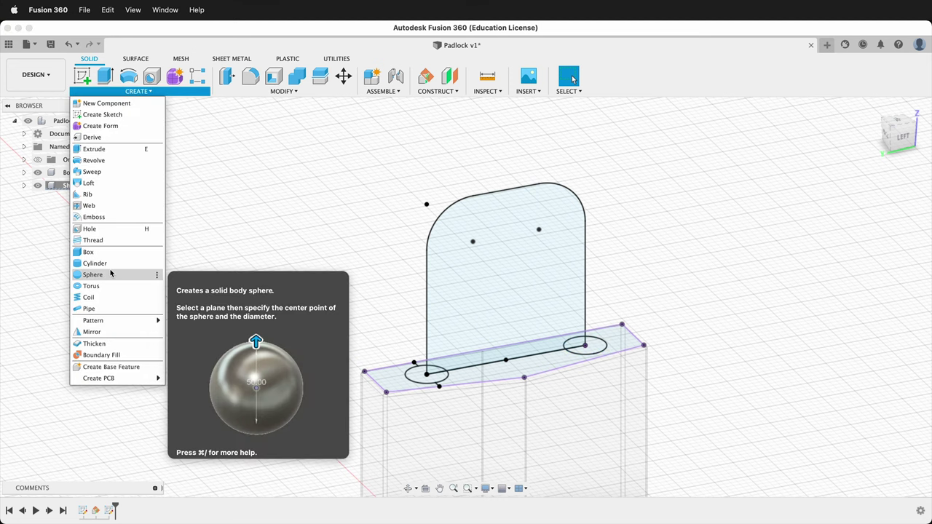
left_click(93, 172)
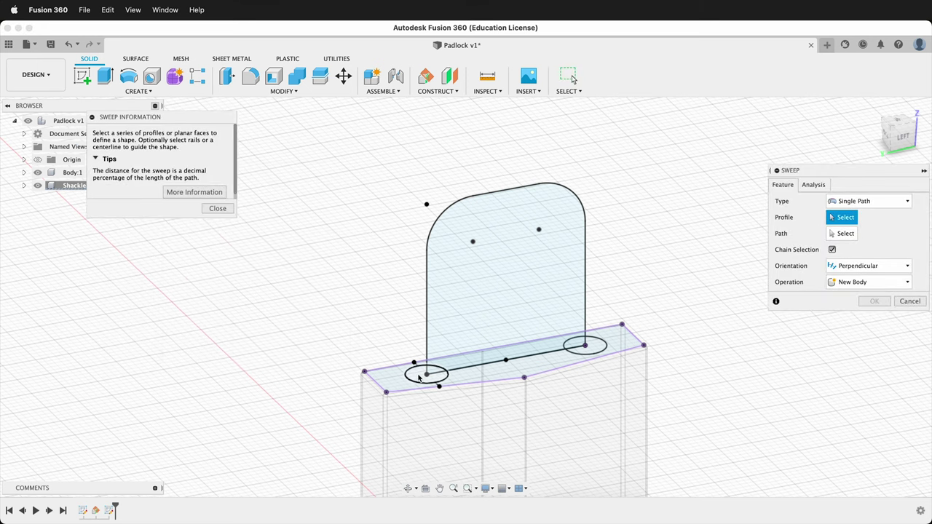
left_click(425, 374)
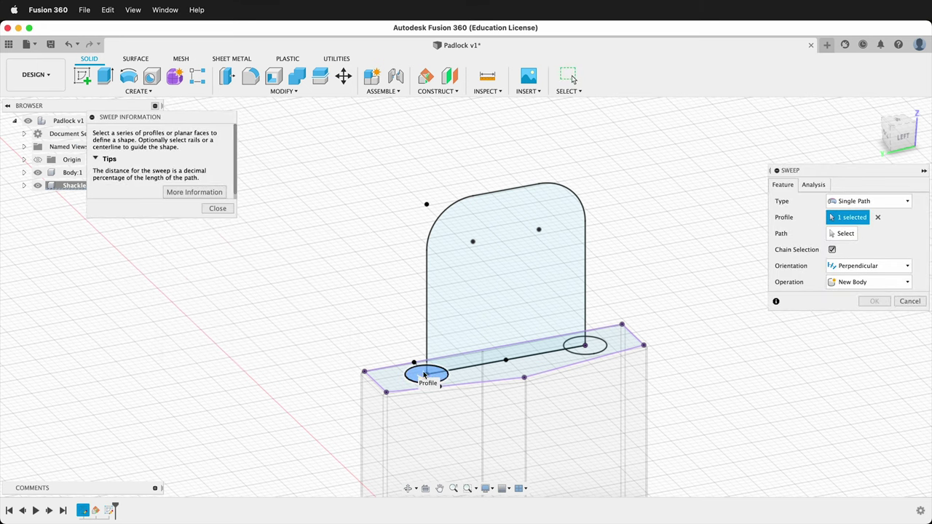
left_click(845, 233)
left_click(430, 243)
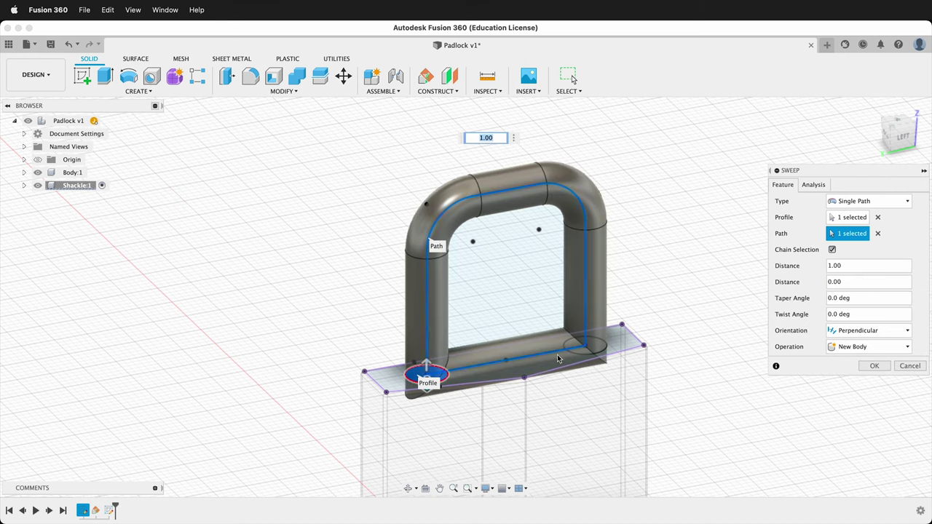
scroll(567, 372, "up", 2)
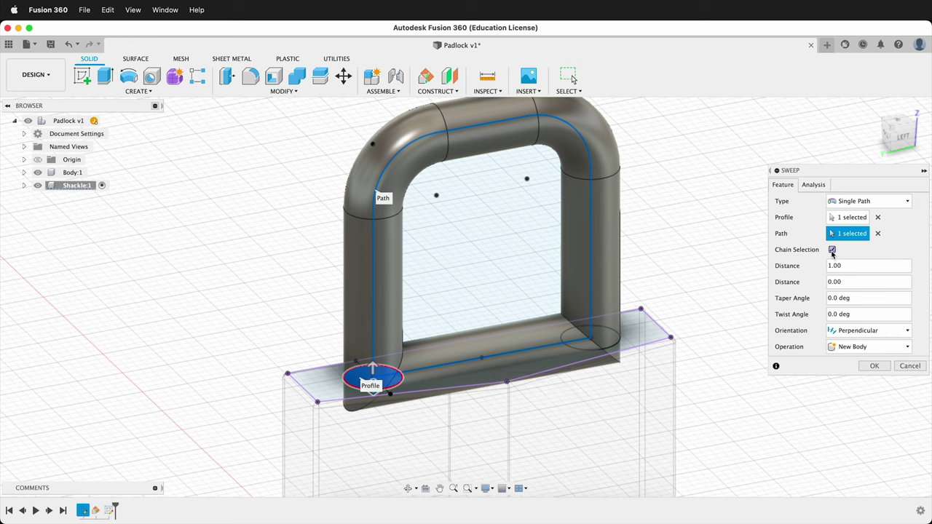
left_click(831, 250)
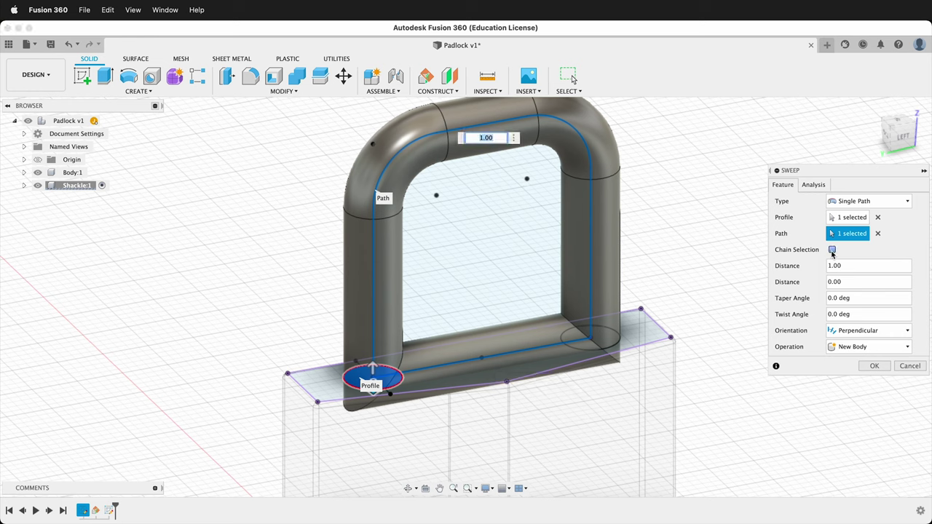
left_click(530, 345)
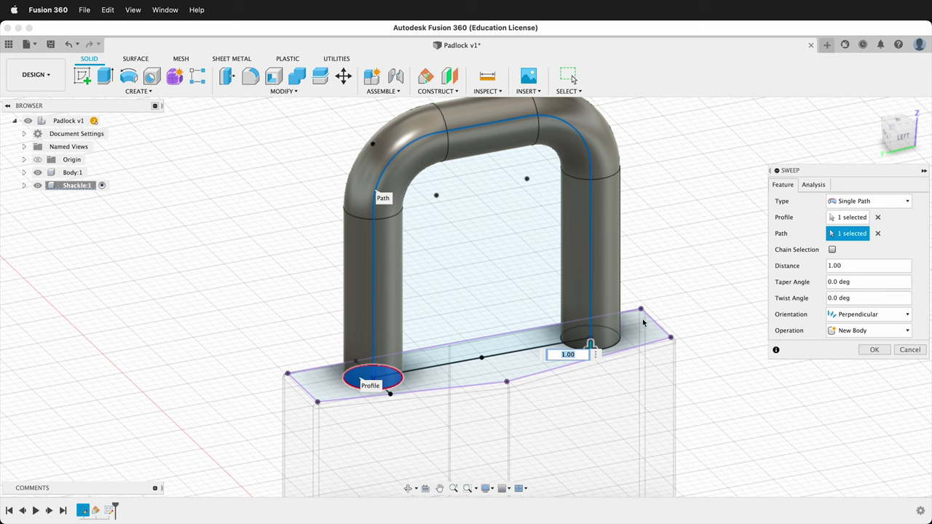
left_click(872, 352)
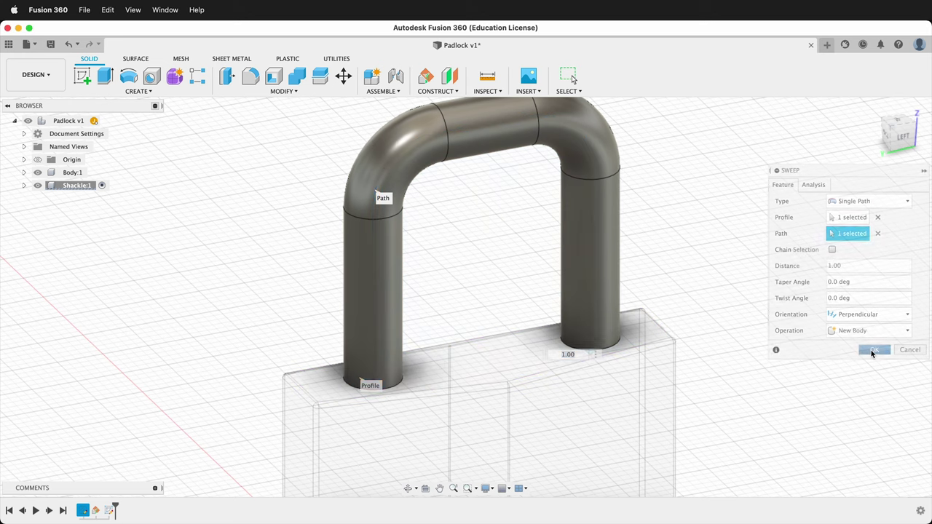
Activate the Padlock v1 root component and clear the selection
scroll(859, 305, "down", 3)
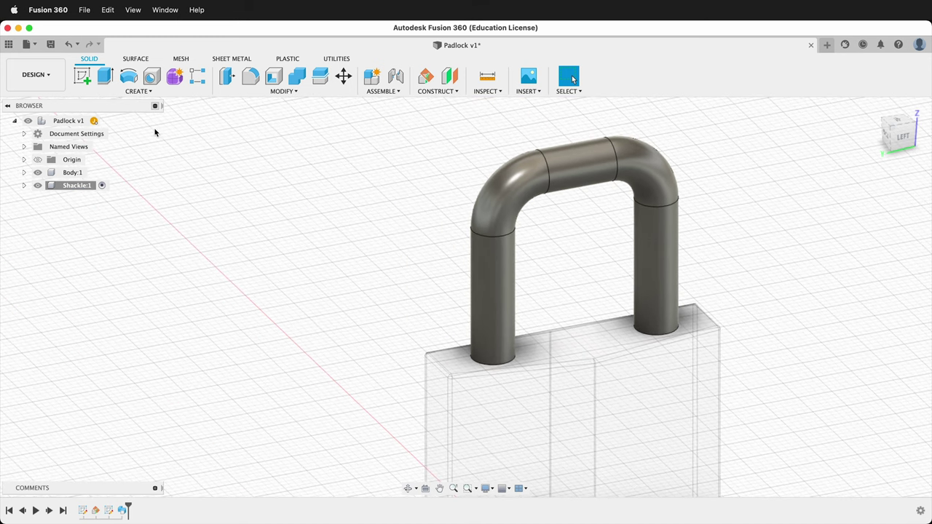
left_click(108, 120)
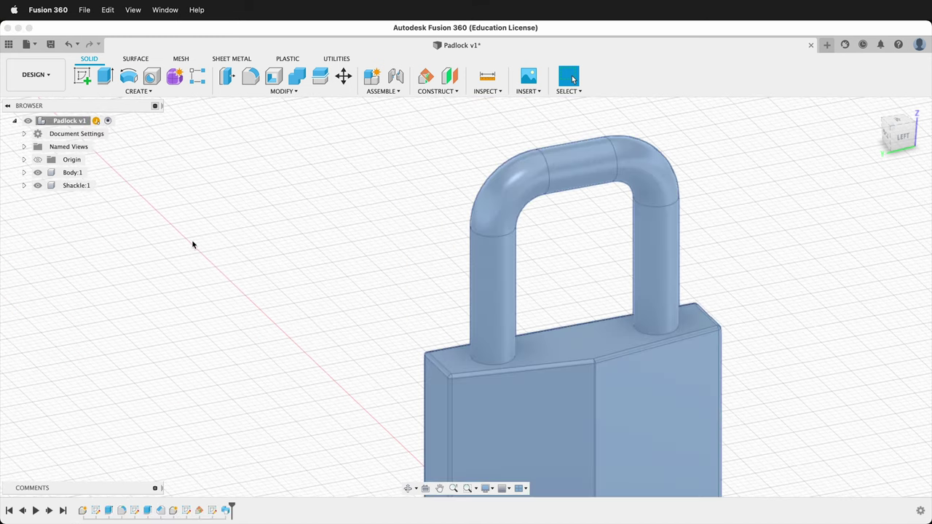
scroll(291, 280, "down", 3)
left_click(686, 235)
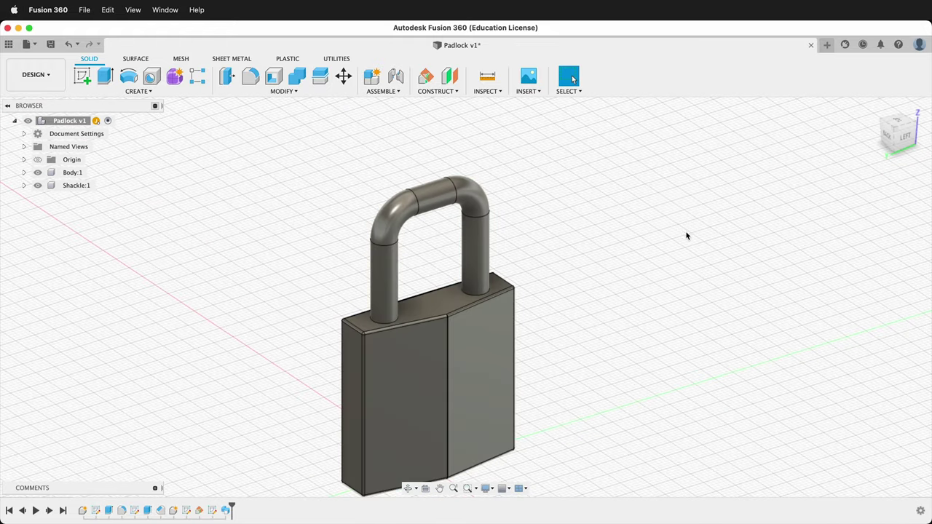
Apply Stainless Steel – Brushed Linear Short to the body and tint it gold-tan 236/214/172
key("a")
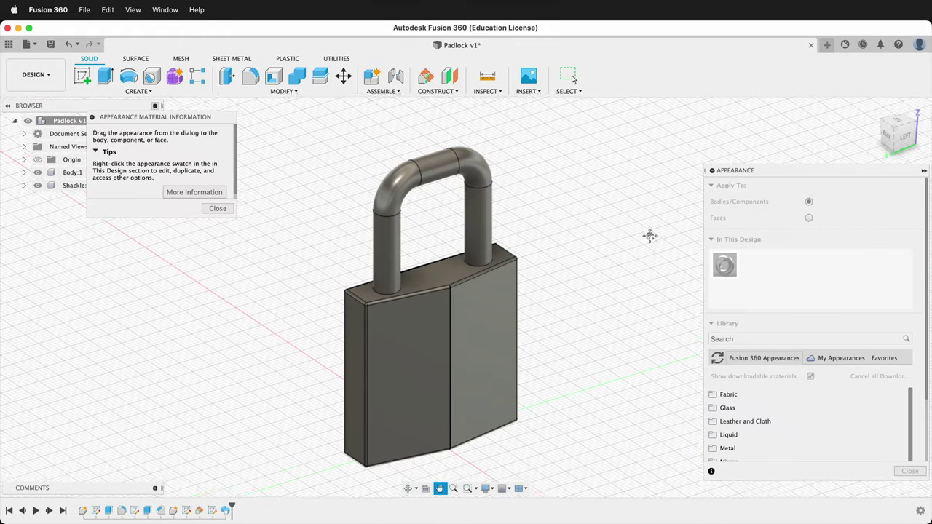
left_click(745, 338)
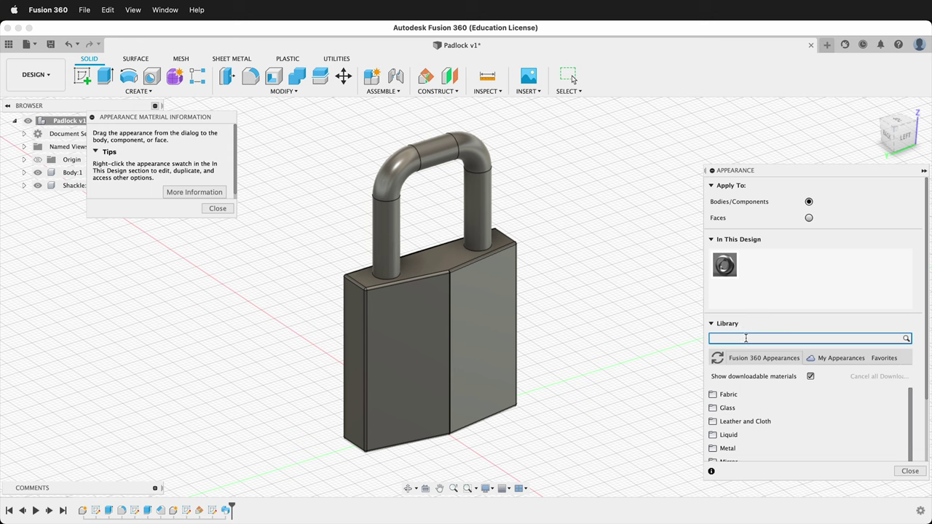
key("Return")
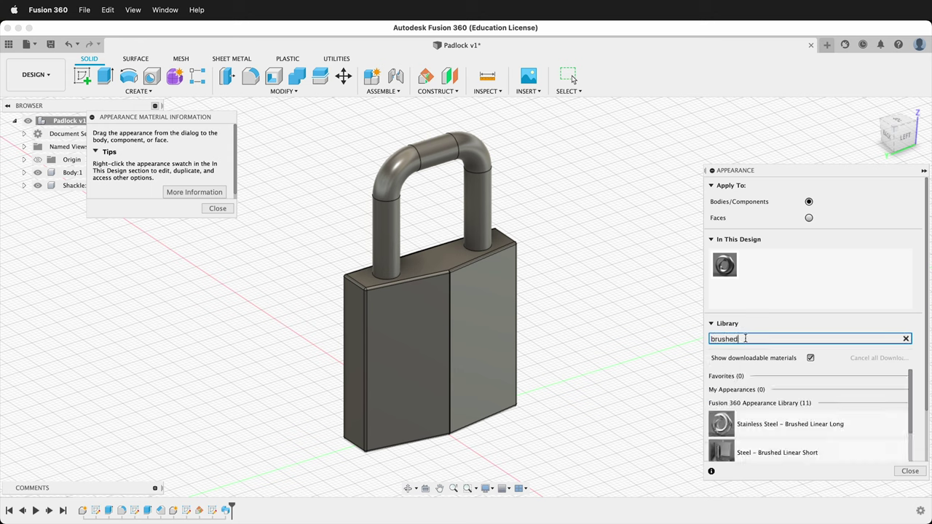
scroll(784, 435, "down", 2)
scroll(784, 435, "down", 3)
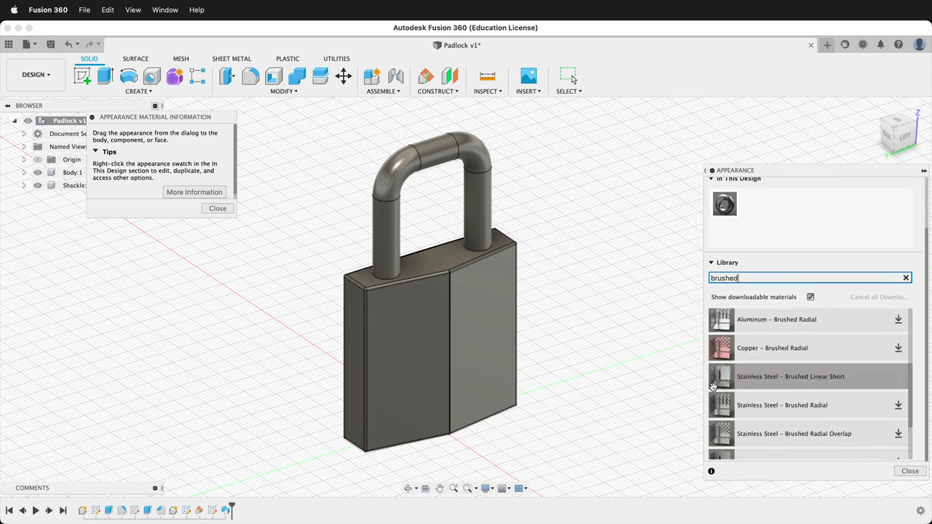
mouse_move(765, 378)
left_mouse_down()
mouse_move(634, 316)
mouse_move(478, 340)
left_mouse_up()
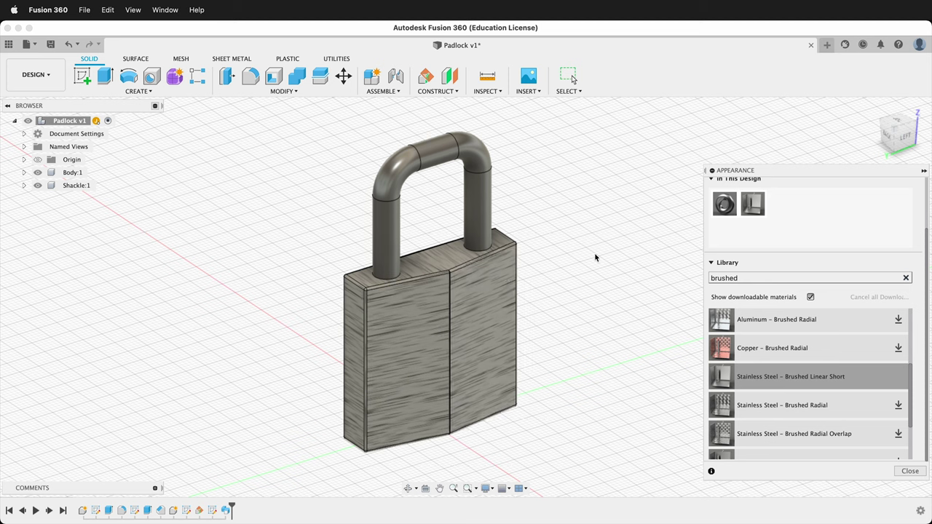
double_click(753, 208)
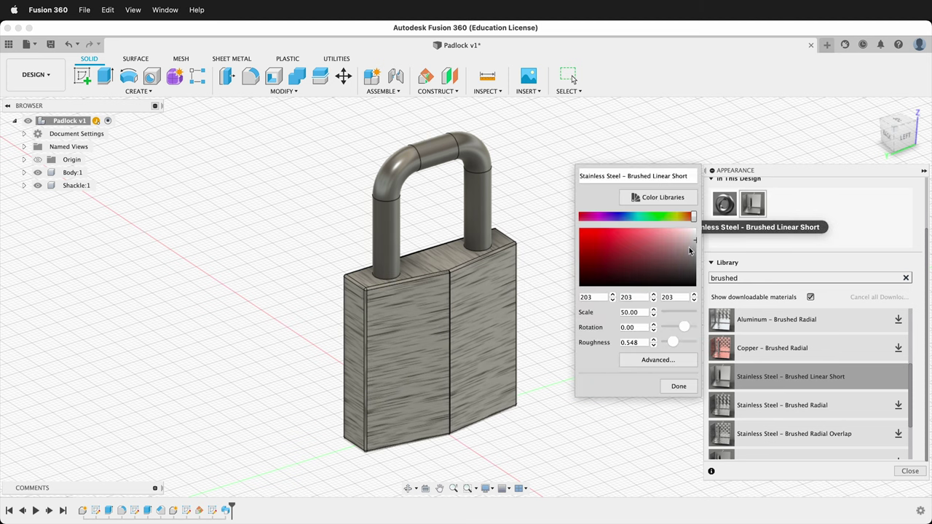
left_click_drag(692, 215, 664, 234)
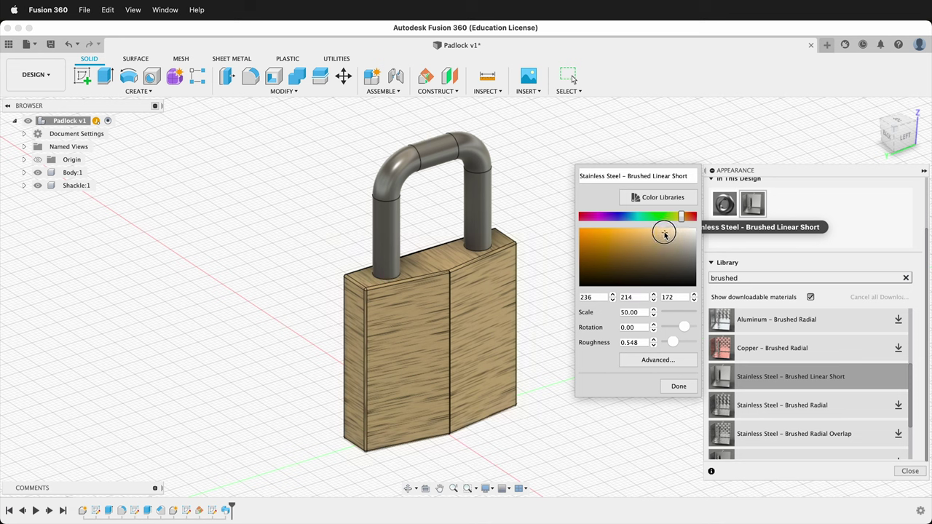
left_click(670, 386)
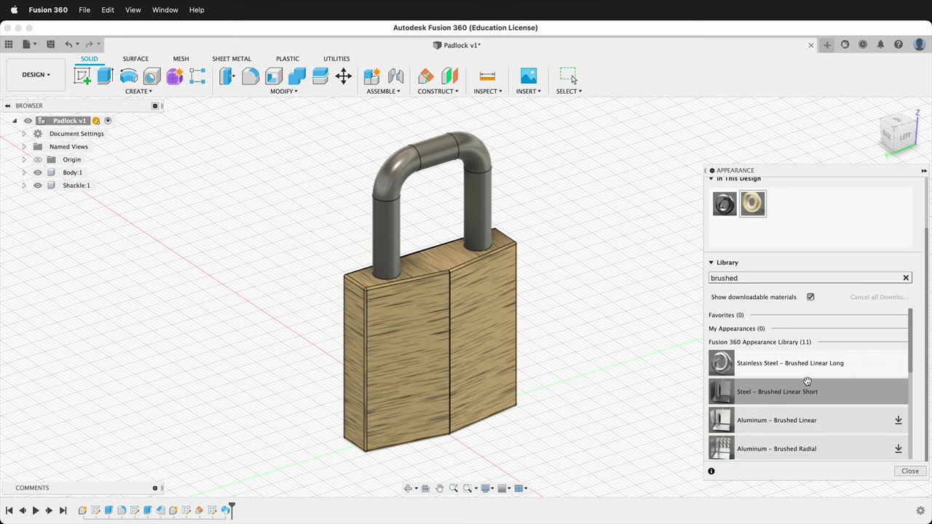
Apply Chrome to the shackle, raise its roughness to 0.452, and close the Appearance panel
left_click(806, 278)
type("c")
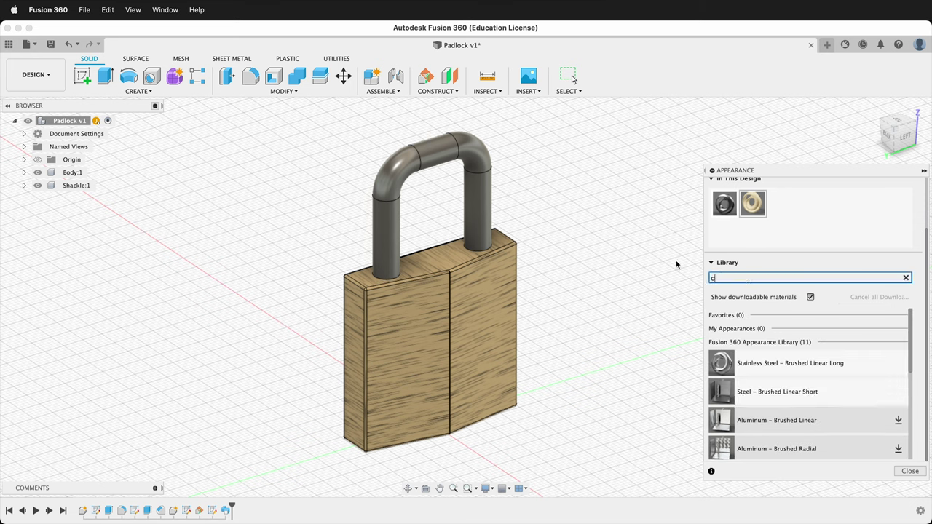
type("hrome")
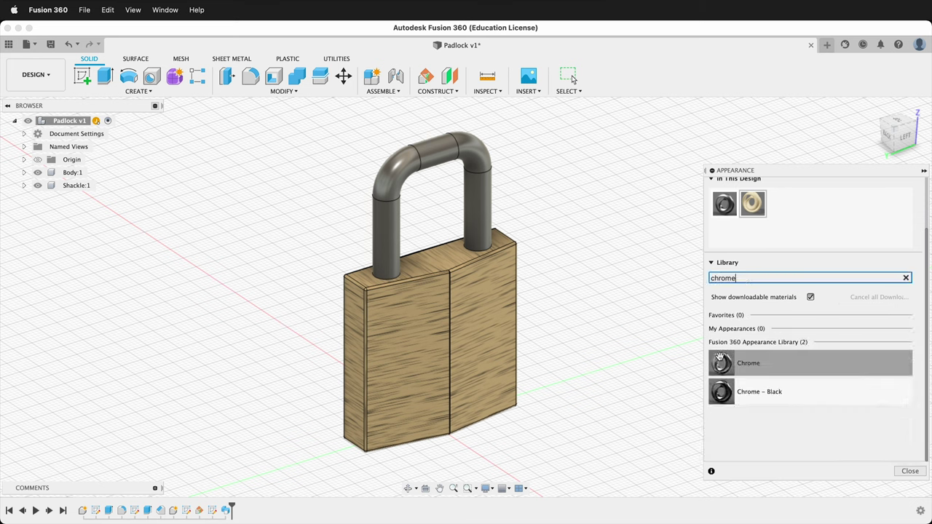
left_click_drag(720, 362, 461, 150)
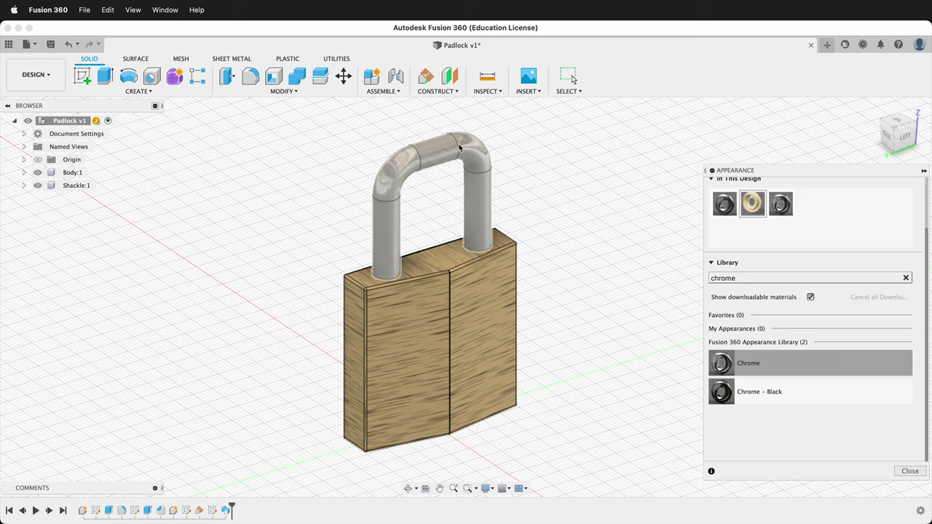
double_click(787, 207)
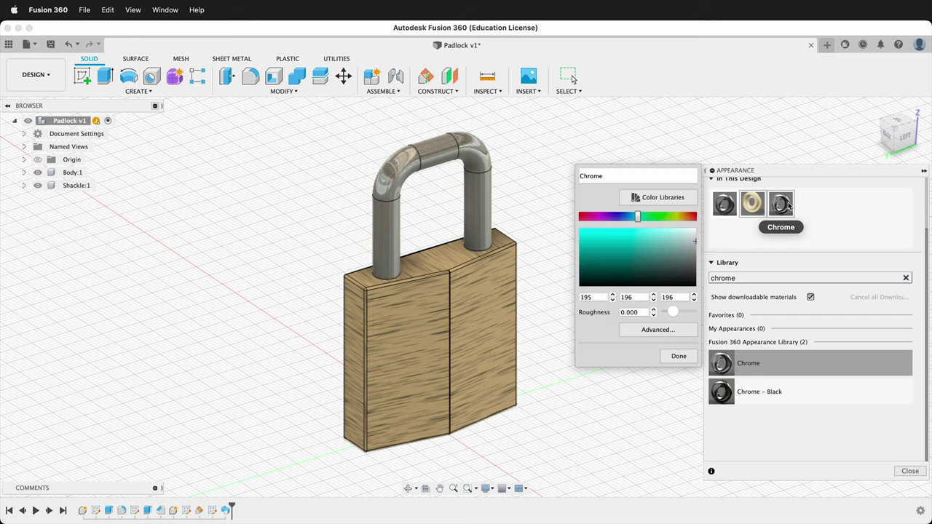
left_click_drag(673, 311, 677, 313)
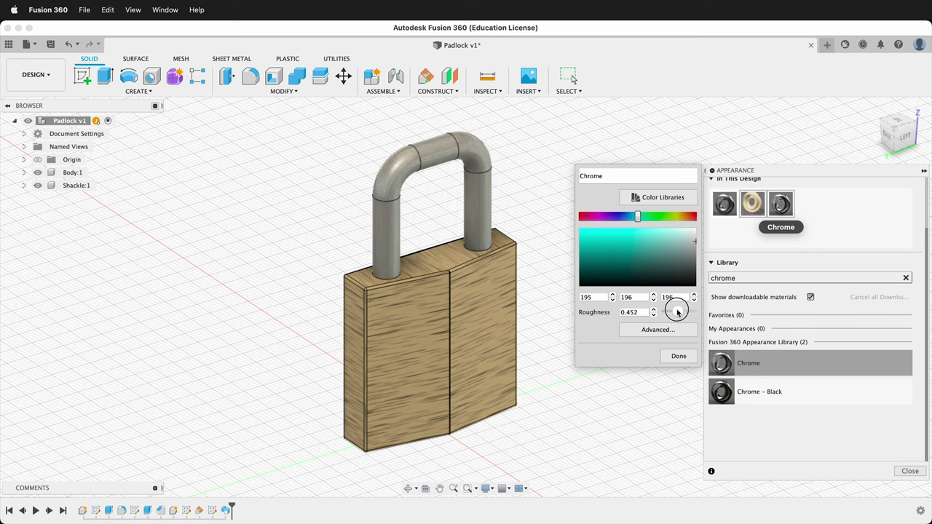
left_click(679, 356)
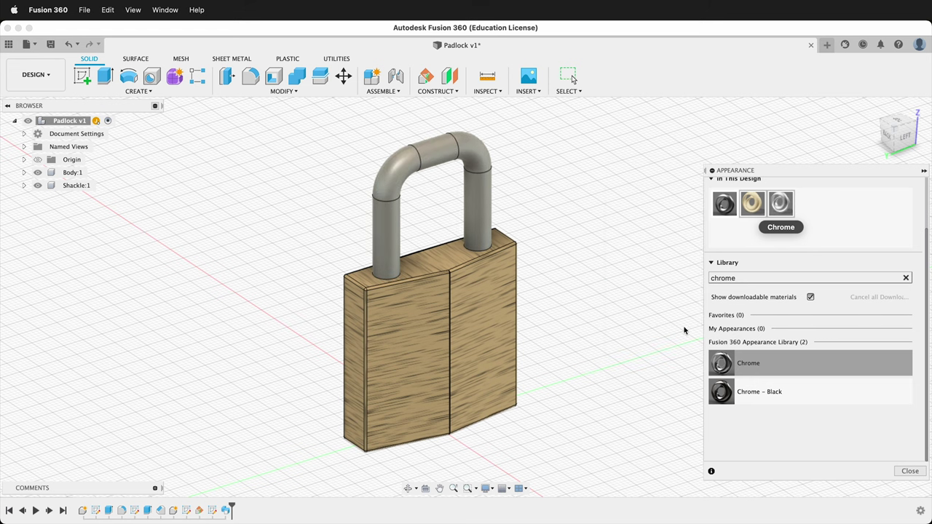
left_click(910, 471)
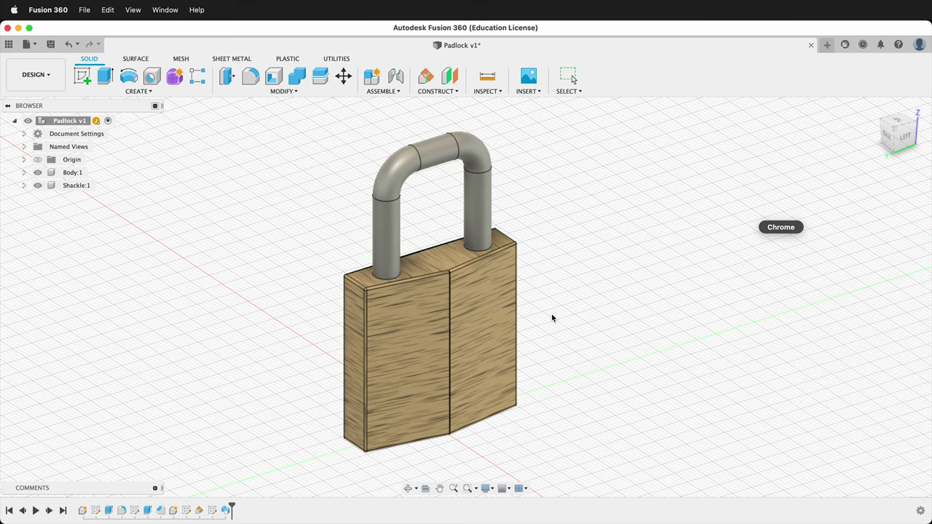
middle_click_drag(461, 168, 485, 285, "shift")
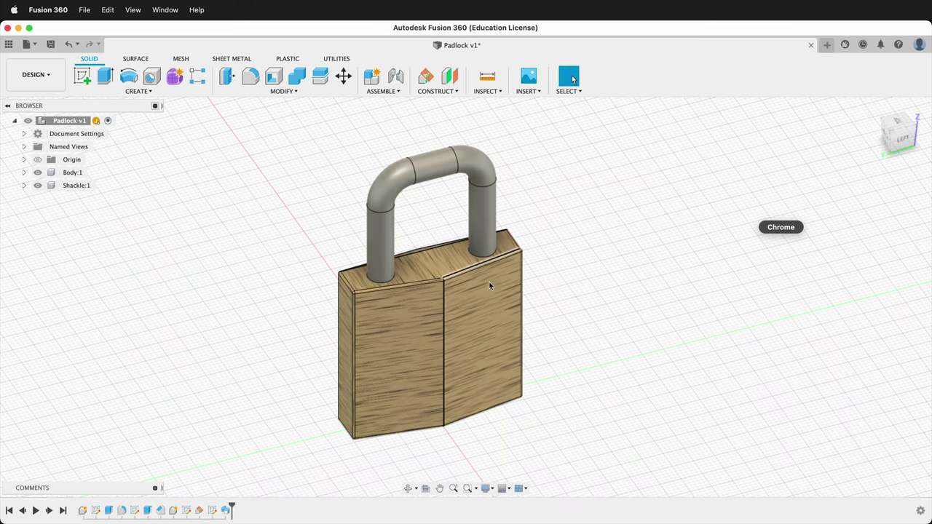
middle_click_drag(547, 370, 493, 359, "shift")
middle_click_drag(455, 320, 575, 337, "shift")
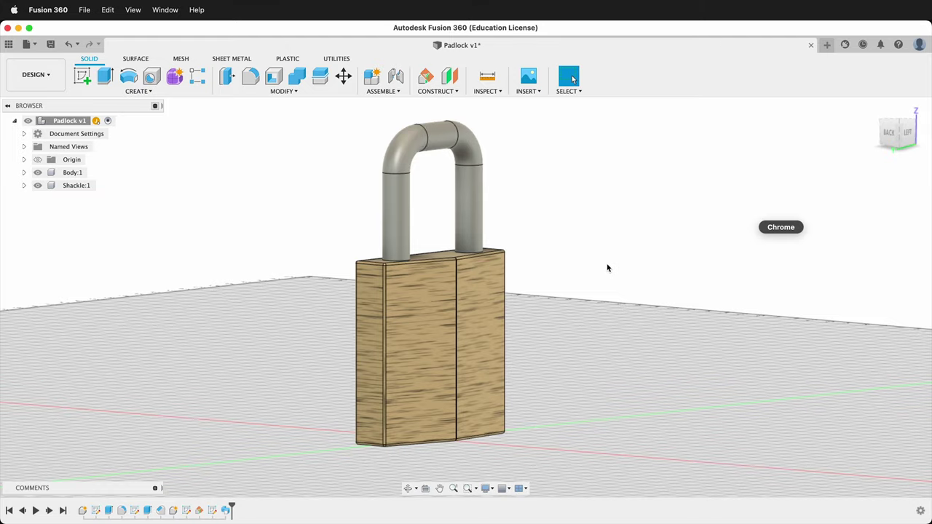
mouse_move(607, 266)
middle_mouse_down("shift")
mouse_move(502, 281)
mouse_move(413, 270)
mouse_move(601, 266)
mouse_move(618, 277)
middle_mouse_up("shift")
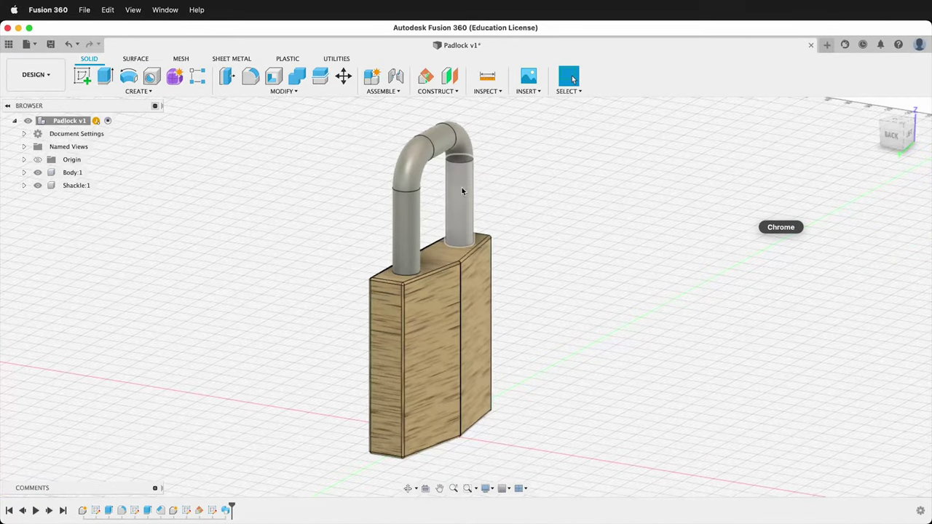